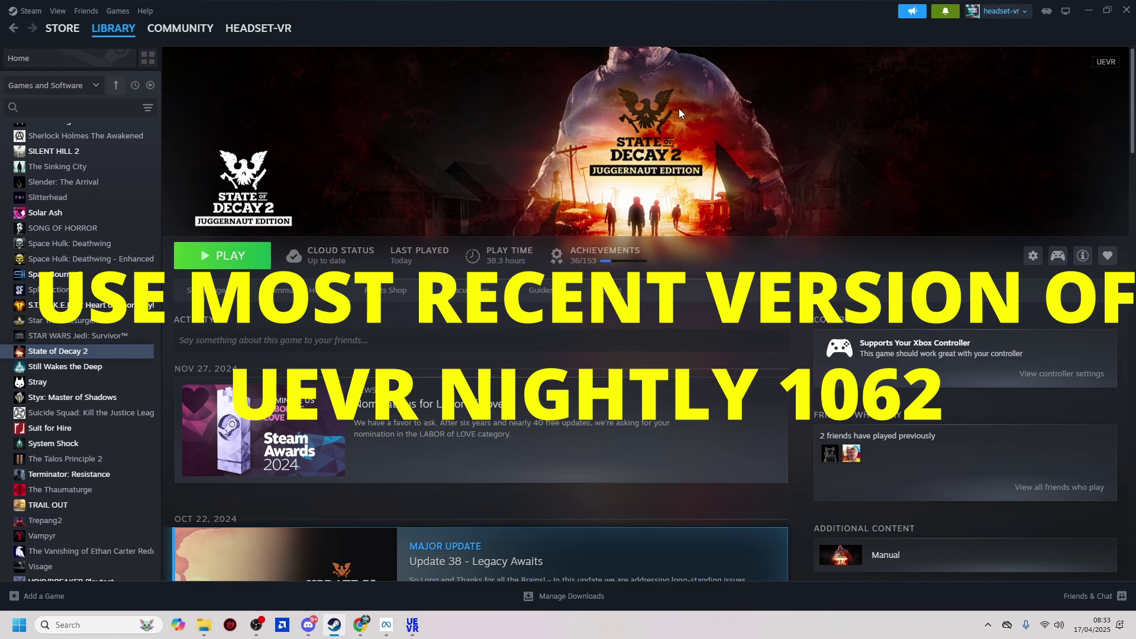
- Switch to Chrome and open the full releases list of the praydog/UEVR-nightly repository on GitHub
{"action": "left_click", "coordinate": [361, 628]}
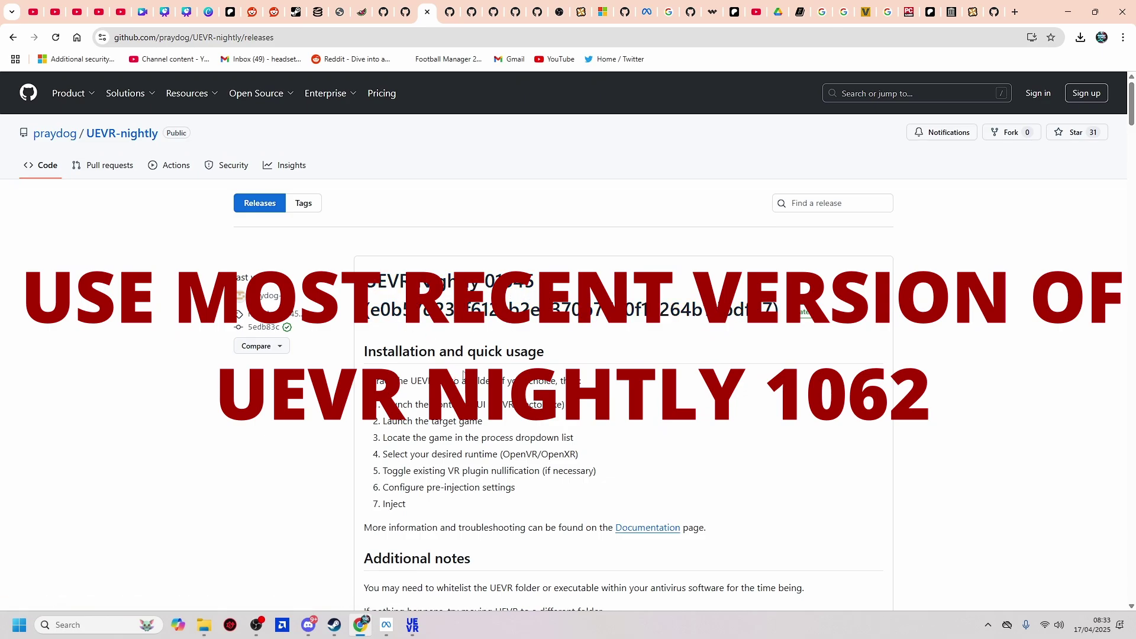
{"action": "scroll", "coordinate": [80, 120], "scroll_direction": "down", "scroll_amount": 10}
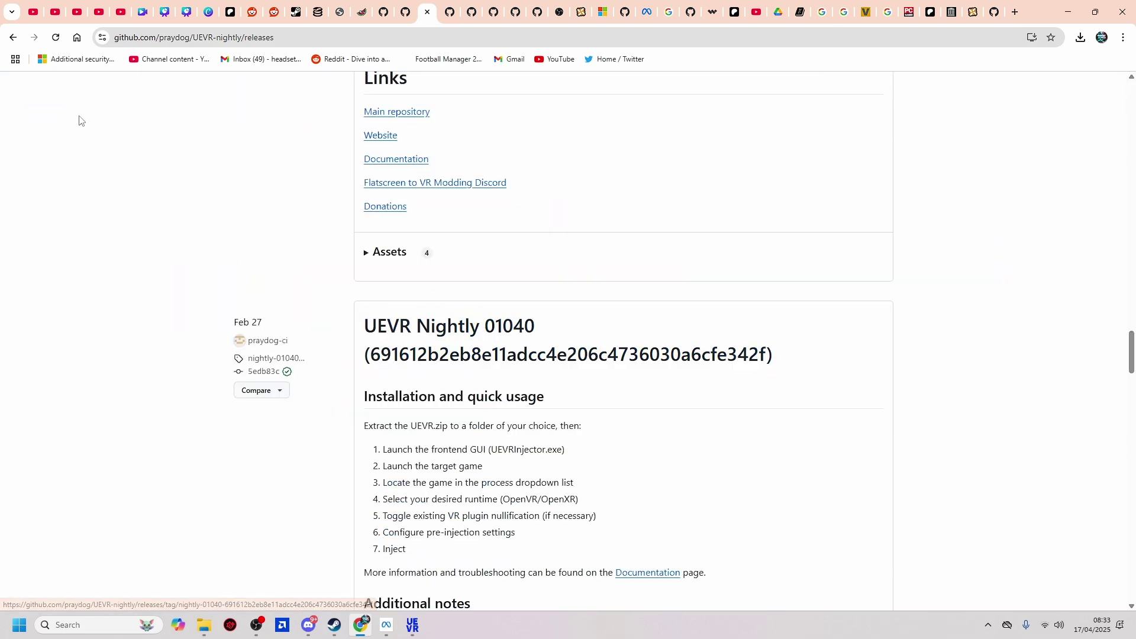
{"action": "left_click", "coordinate": [12, 37]}
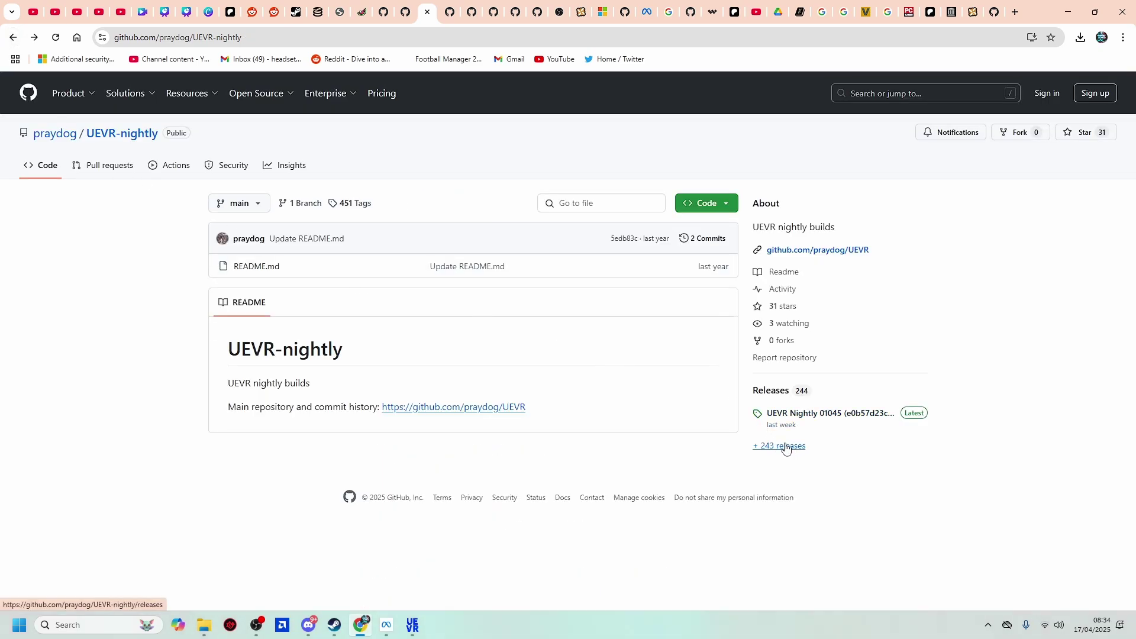
{"action": "left_click", "coordinate": [785, 447]}
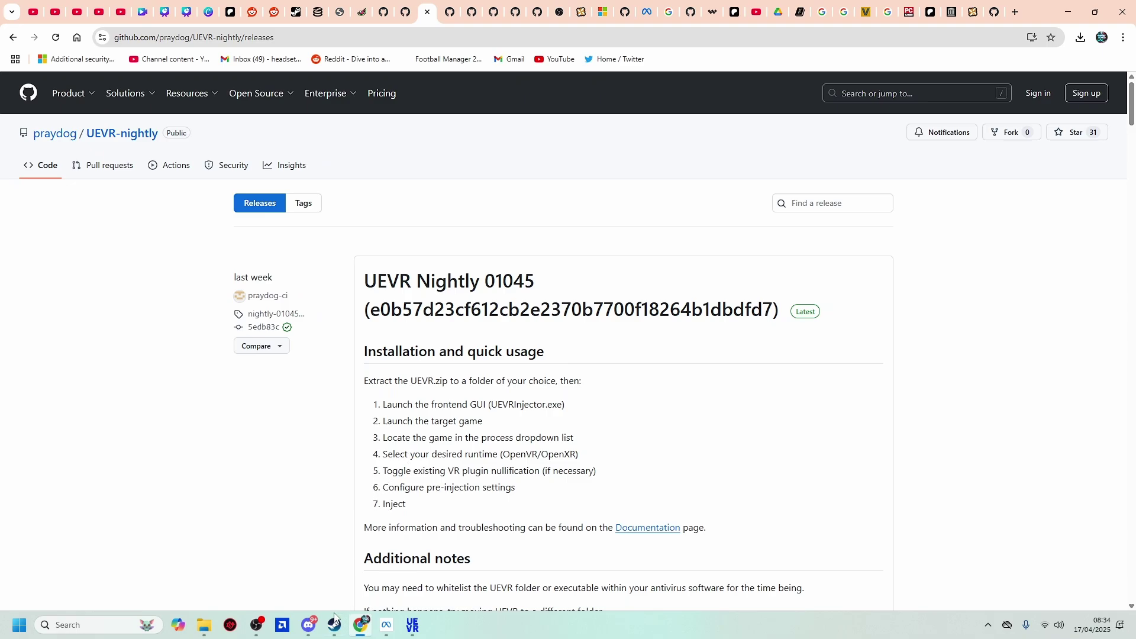
- Switch to the uevr Nightly 1040 folder in File Explorer, then bring up the UEVR injector window
{"action": "mouse_move", "coordinate": [205, 634]}
{"action": "left_click", "coordinate": [215, 567]}
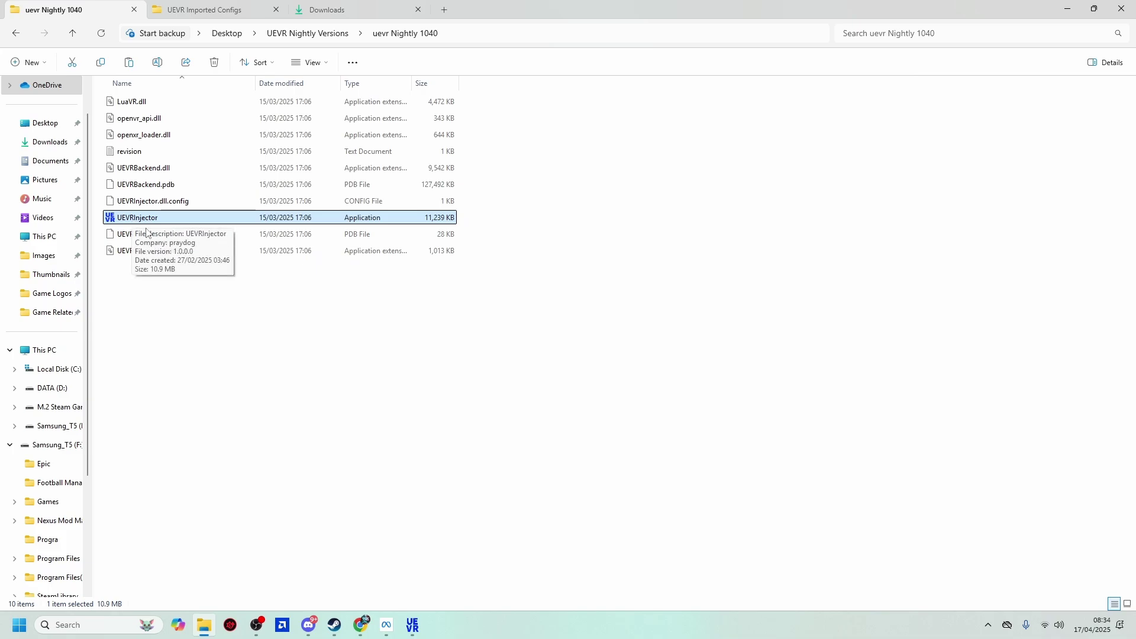
{"action": "left_click", "coordinate": [413, 627]}
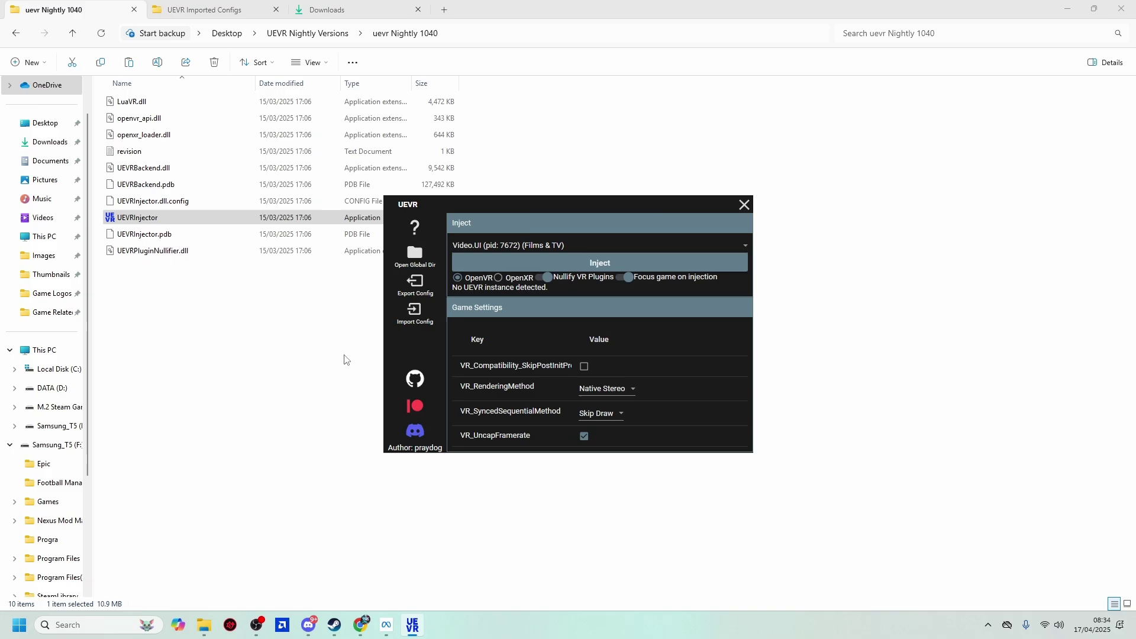
- Return to File Explorer and select the StateOfDecay2-Win64-Shipping archive in the Downloads folder
{"action": "left_click", "coordinate": [333, 357]}
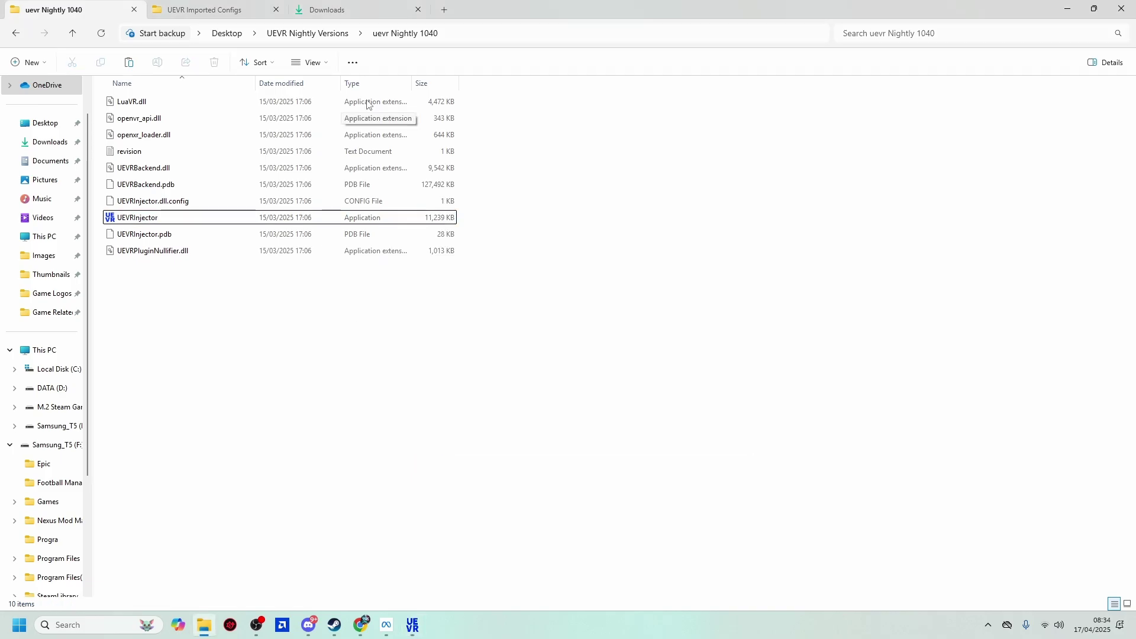
{"action": "left_click", "coordinate": [332, 10]}
{"action": "left_click", "coordinate": [168, 123]}
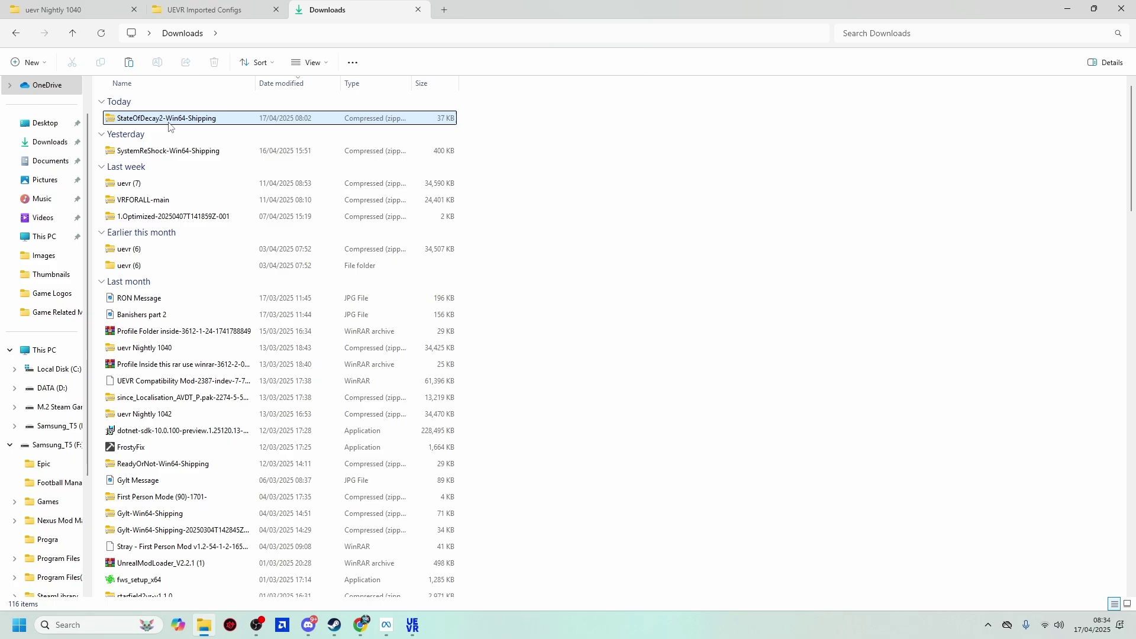
- Switch to Discord and look through the Flatscreen to VR Modding Community channel list, including the Unreal Engine VR category
{"action": "left_click", "coordinate": [310, 626]}
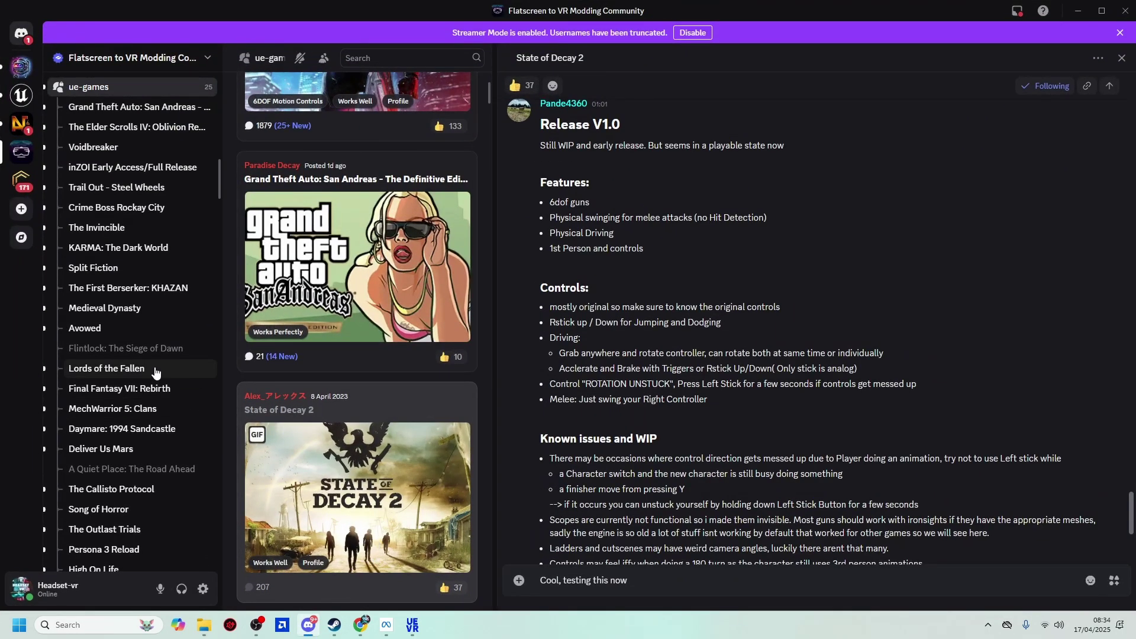
{"action": "scroll", "coordinate": [155, 371], "scroll_direction": "up", "scroll_amount": 6}
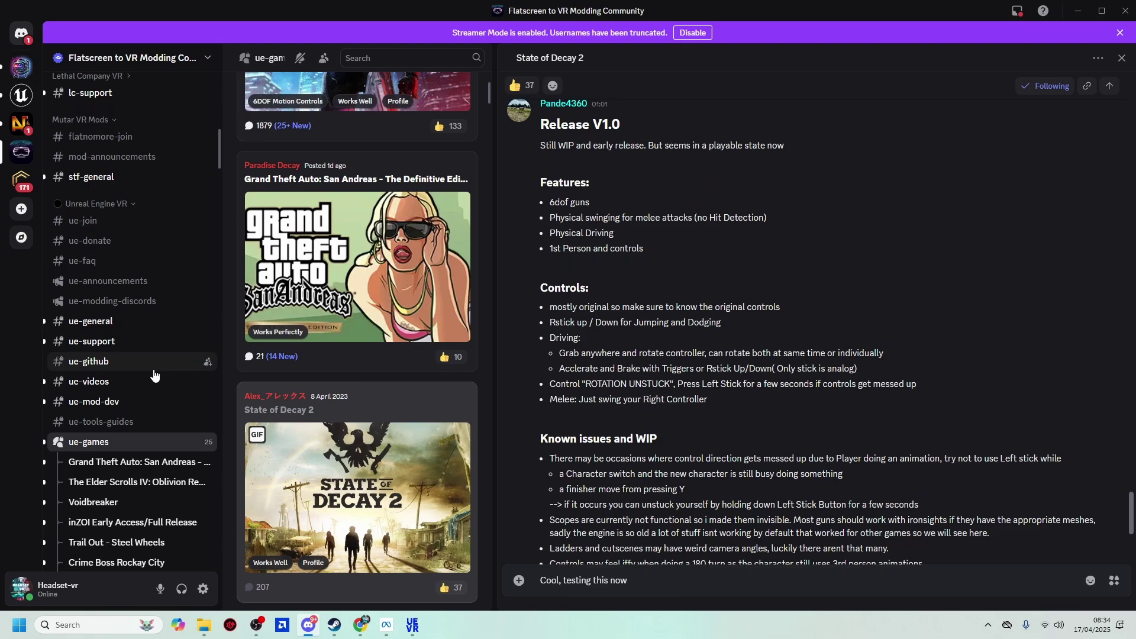
{"action": "scroll", "coordinate": [152, 411], "scroll_direction": "up", "scroll_amount": 4}
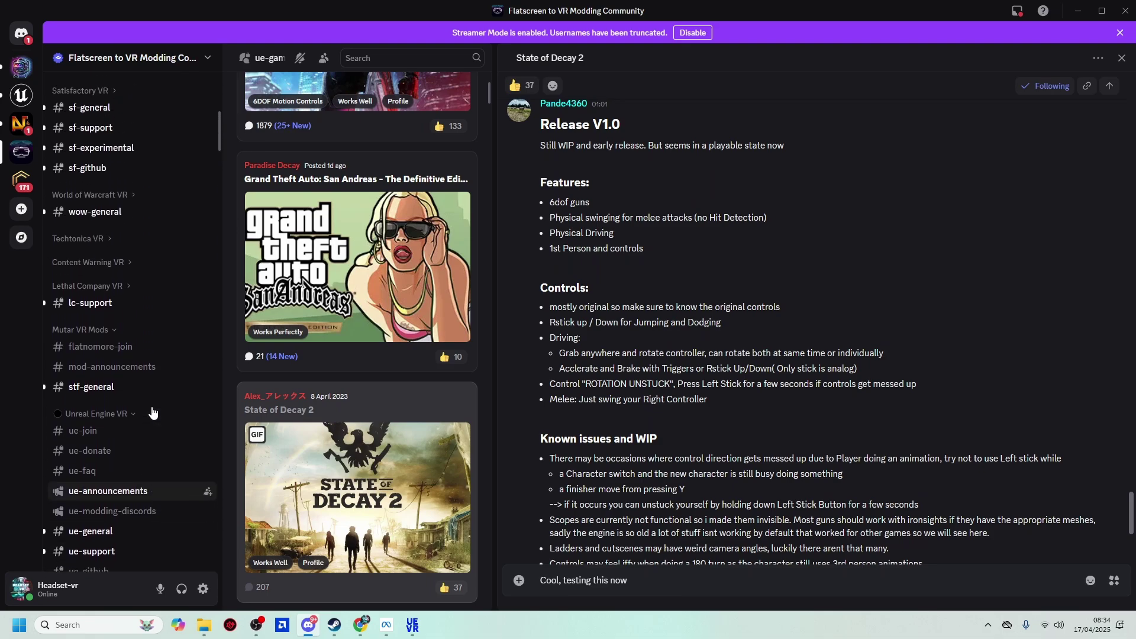
{"action": "scroll", "coordinate": [152, 412], "scroll_direction": "up", "scroll_amount": 10}
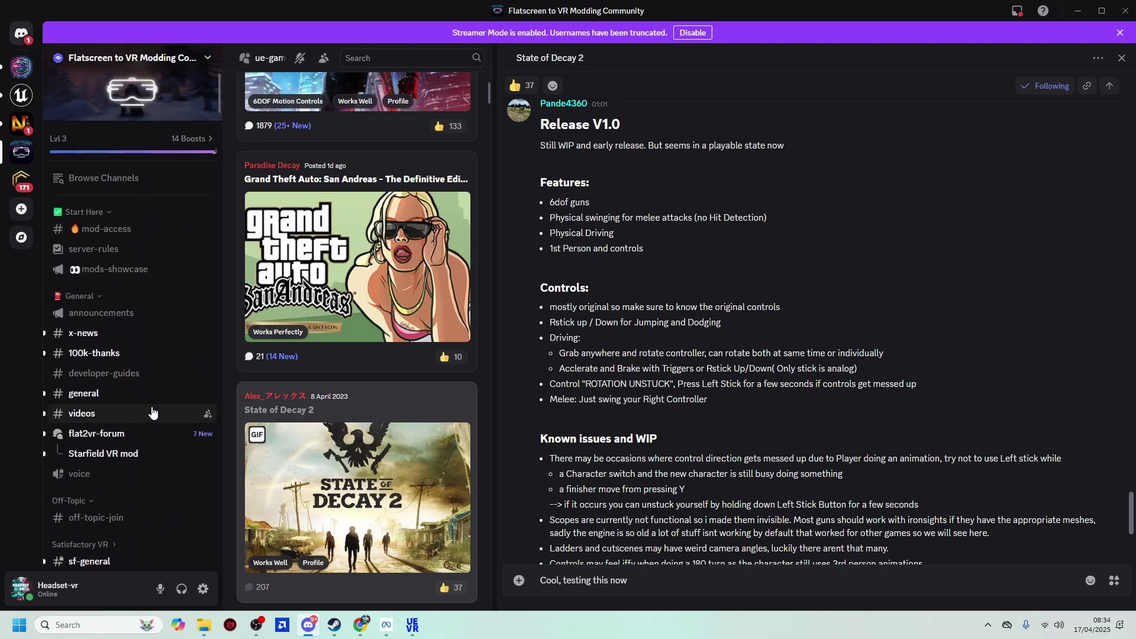
{"action": "scroll", "coordinate": [152, 412], "scroll_direction": "down", "scroll_amount": 14}
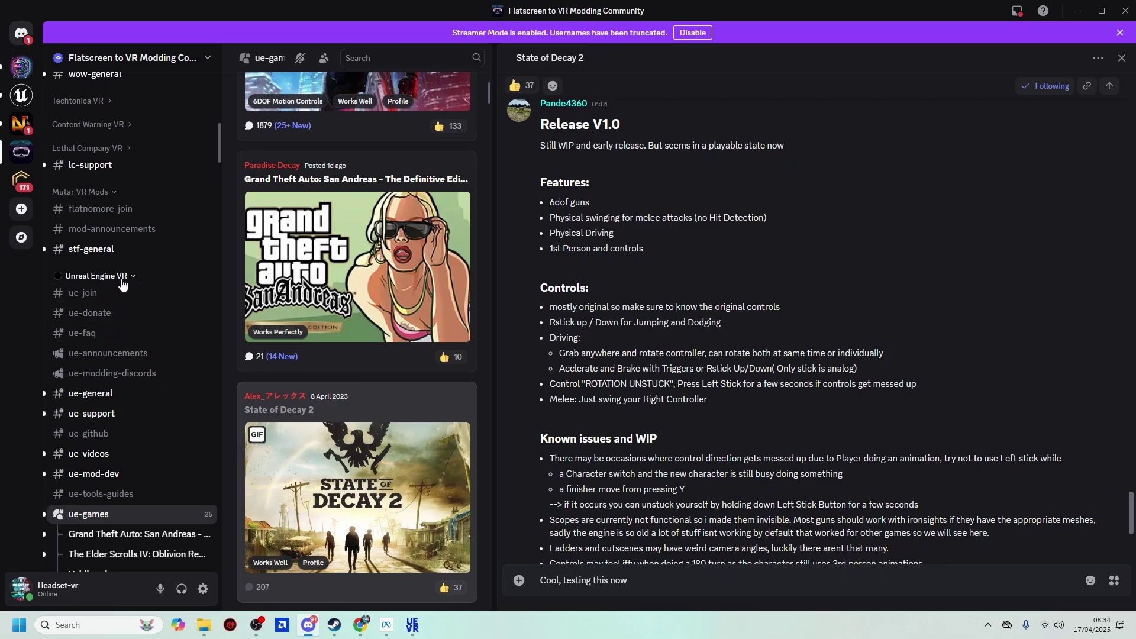
{"action": "scroll", "coordinate": [139, 366], "scroll_direction": "down", "scroll_amount": 2}
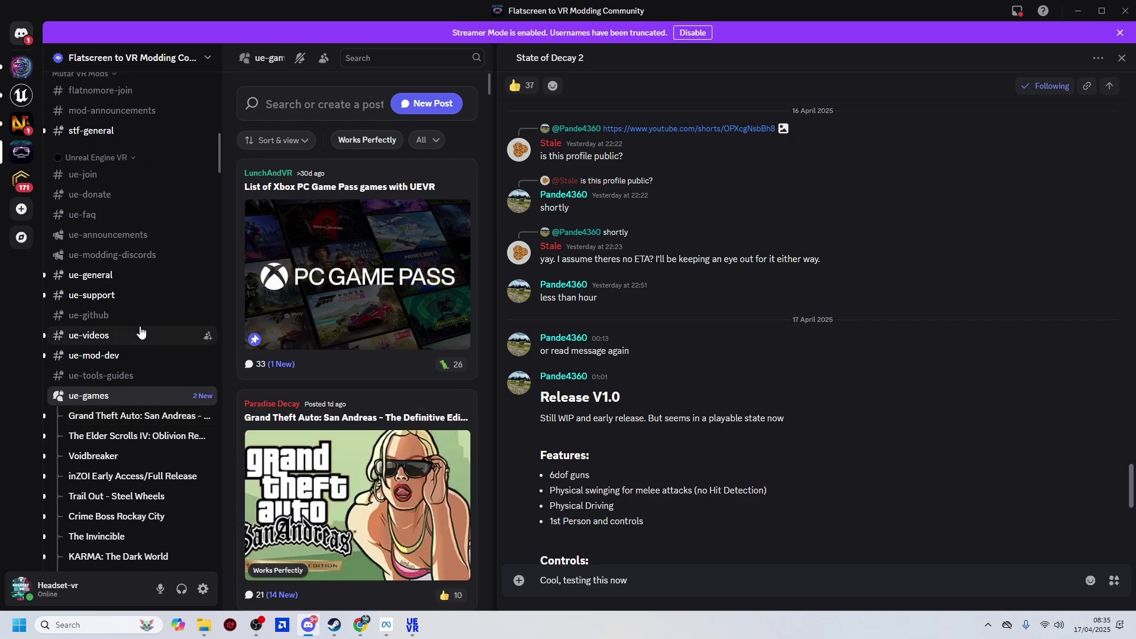
{"action": "scroll", "coordinate": [140, 331], "scroll_direction": "up", "scroll_amount": 3}
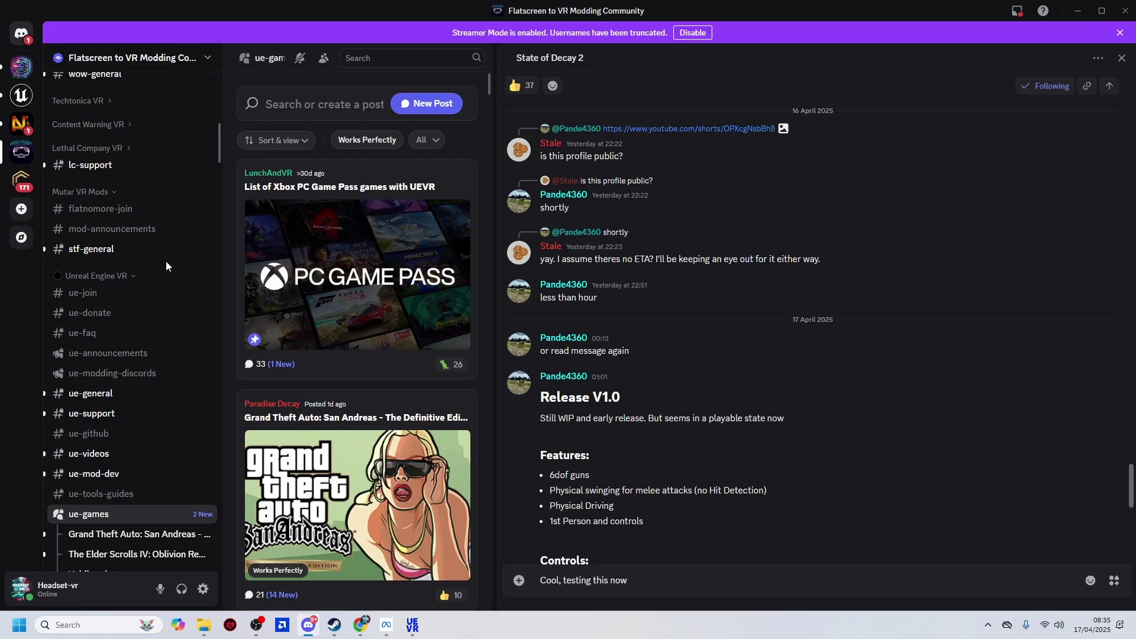
{"action": "scroll", "coordinate": [166, 260], "scroll_direction": "up", "scroll_amount": 10}
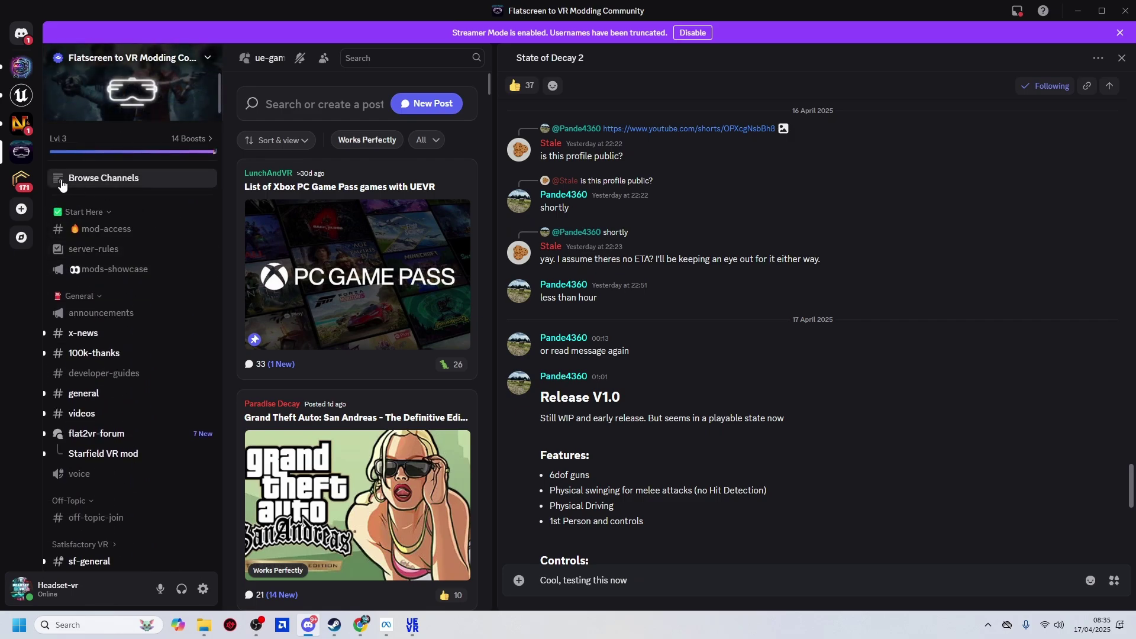
- Search the server's channel directory for "unreal engine vr", then clear the search and look through the followable categories
{"action": "left_click", "coordinate": [62, 185]}
{"action": "left_click", "coordinate": [276, 97]}
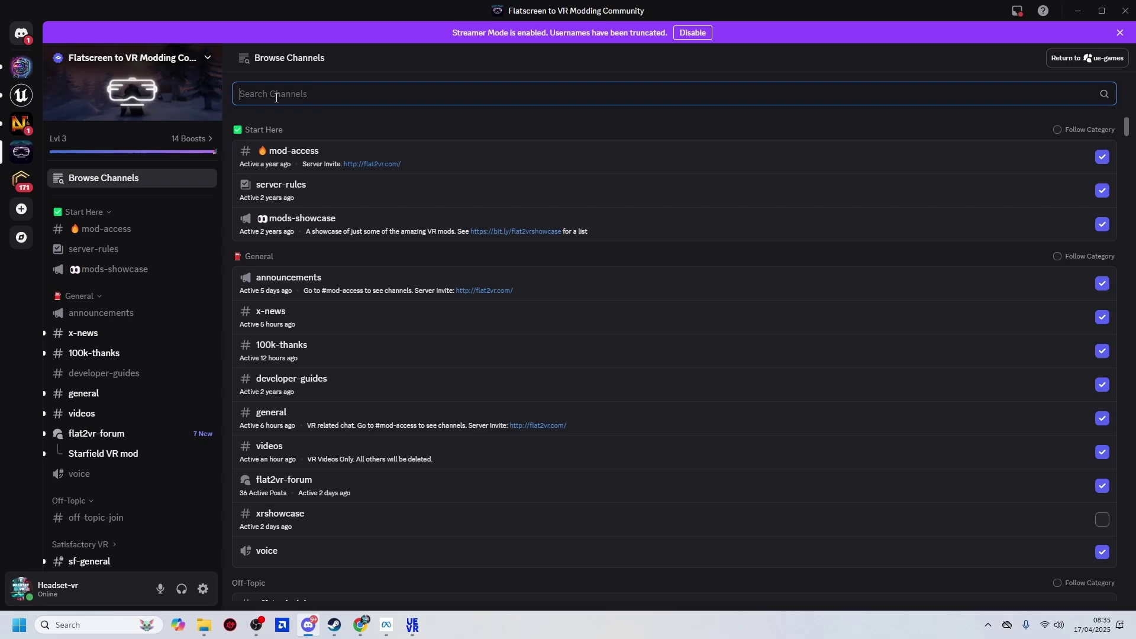
{"action": "type", "text": "unrea"}
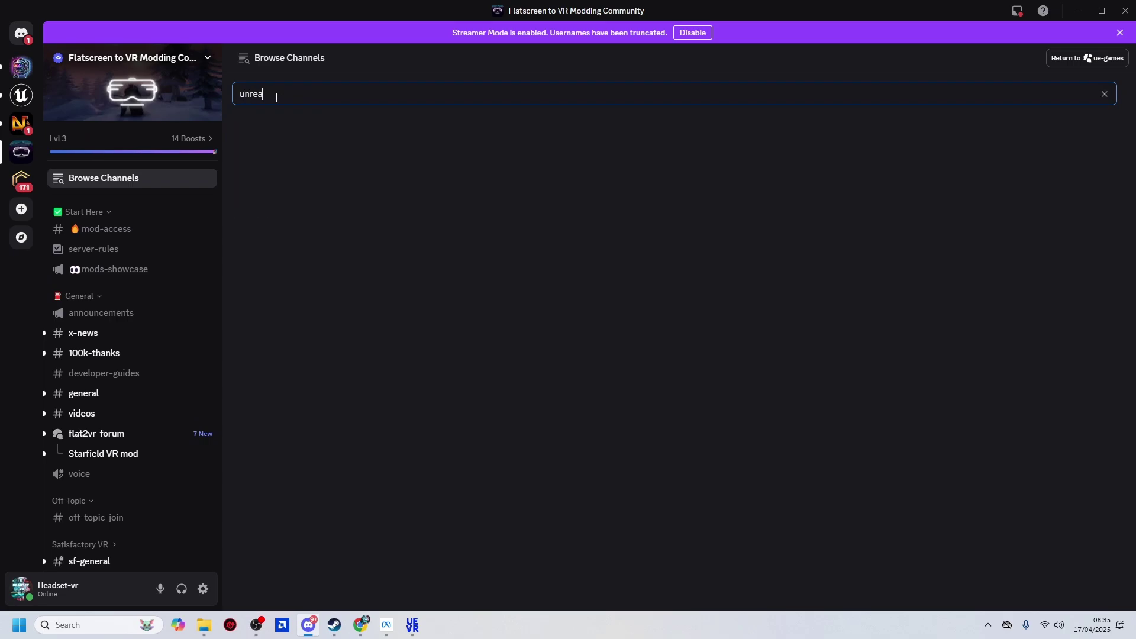
{"action": "type", "text": "l engine vr"}
{"action": "left_click", "coordinate": [1104, 94]}
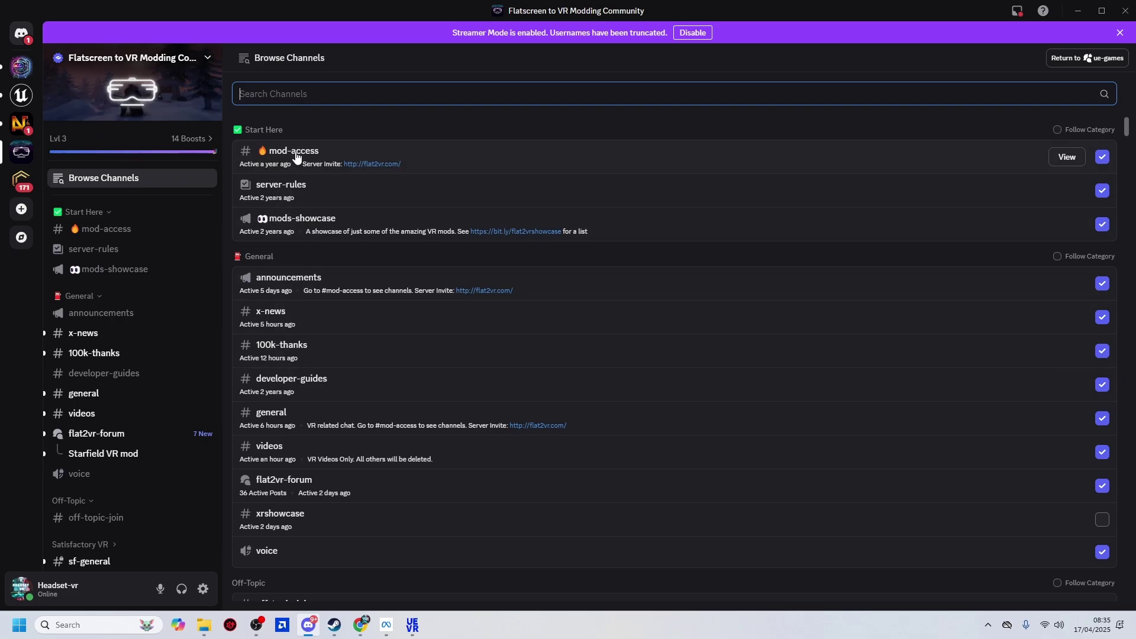
{"action": "scroll", "coordinate": [331, 405], "scroll_direction": "down", "scroll_amount": 5}
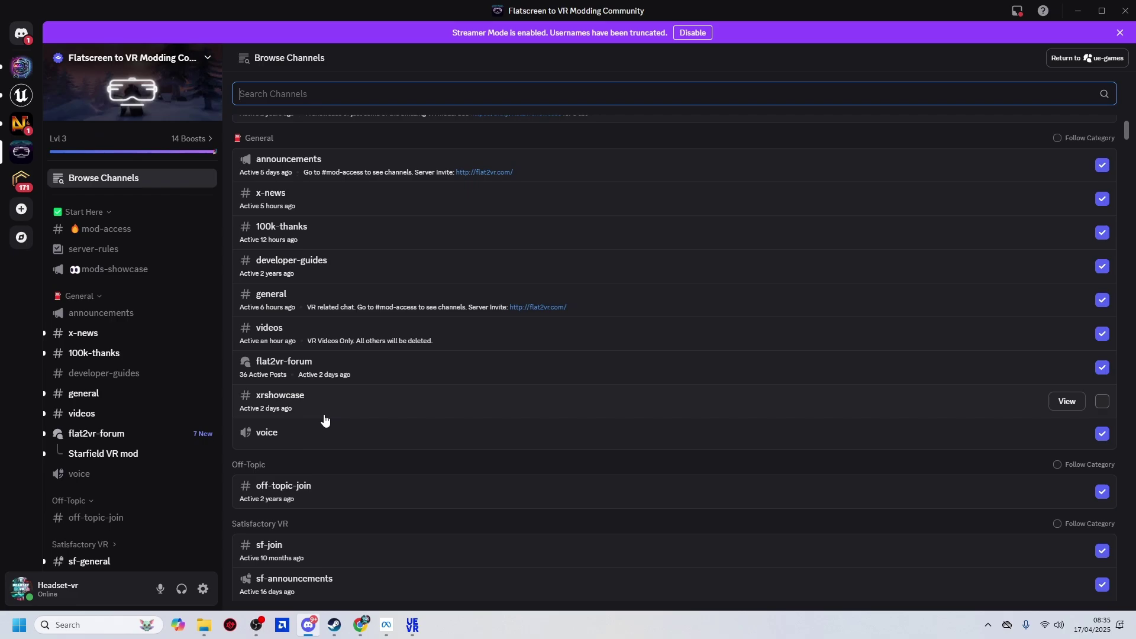
{"action": "scroll", "coordinate": [299, 385], "scroll_direction": "down", "scroll_amount": 3}
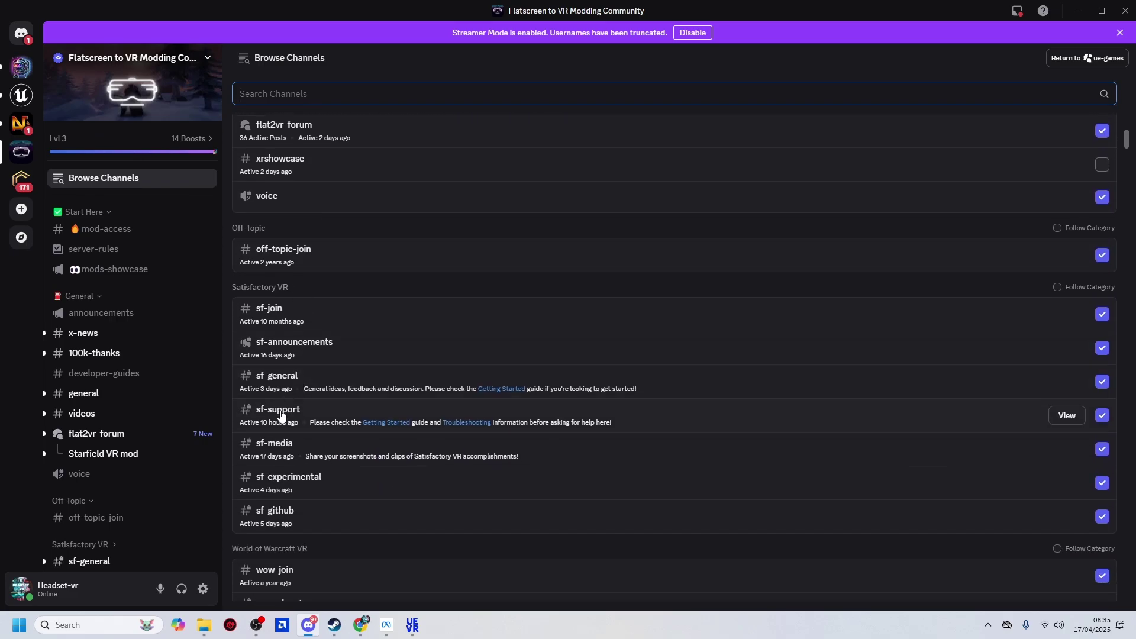
{"action": "scroll", "coordinate": [528, 483], "scroll_direction": "down", "scroll_amount": 2}
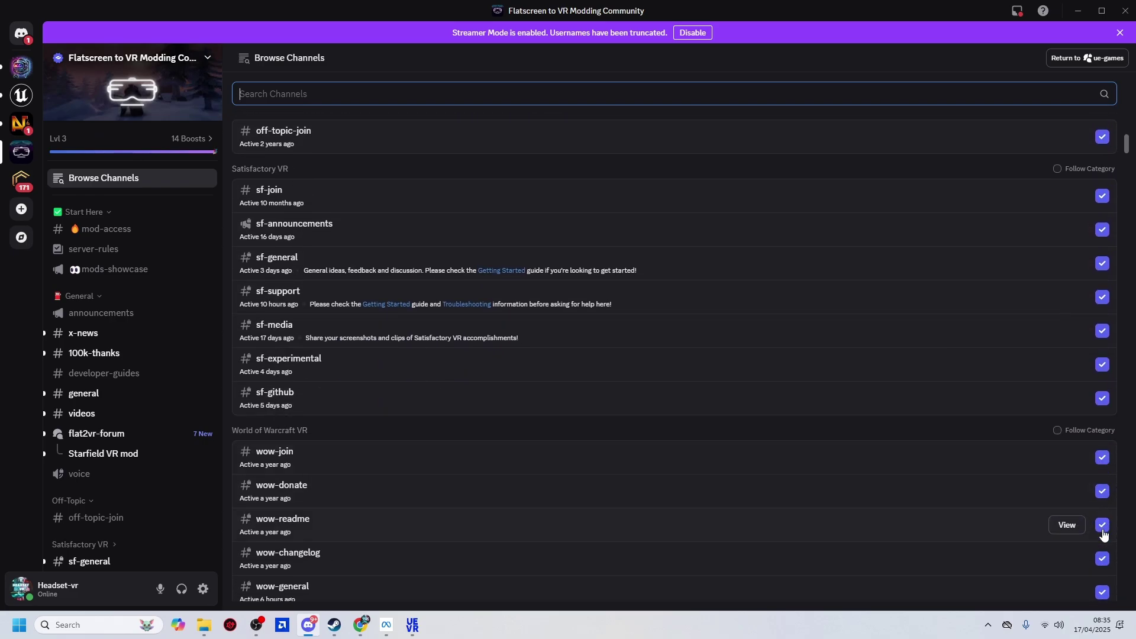
- Collapse the Unreal Engine VR category and open the ue-games forum to look through its game posts
{"action": "scroll", "coordinate": [126, 381], "scroll_direction": "down", "scroll_amount": 10}
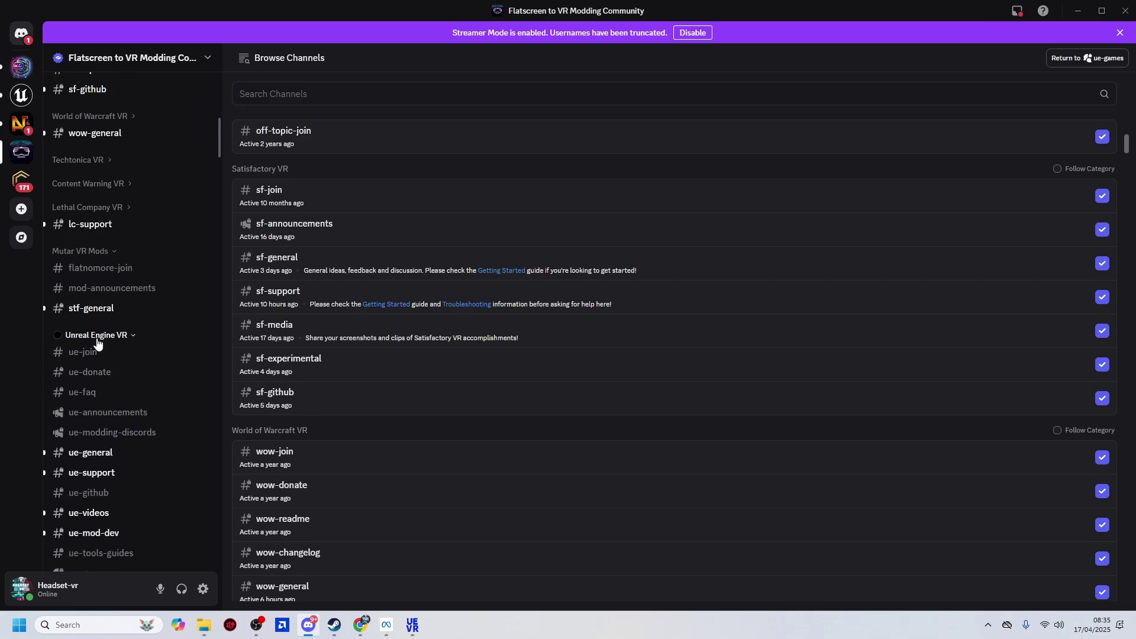
{"action": "left_click", "coordinate": [97, 335]}
{"action": "left_click", "coordinate": [102, 431]}
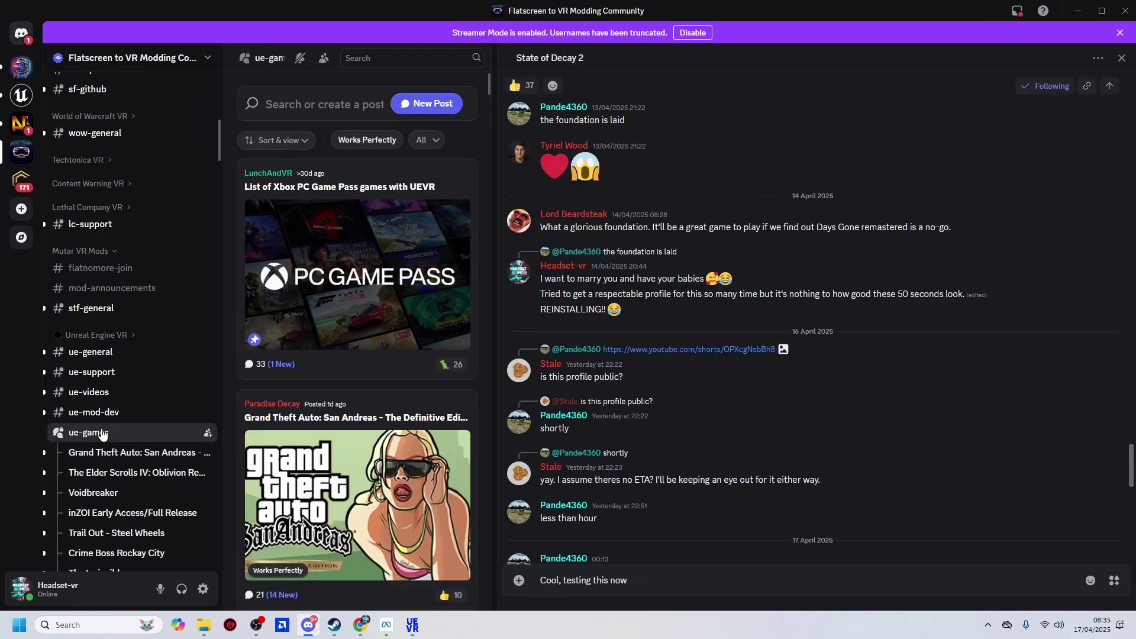
{"action": "scroll", "coordinate": [332, 496], "scroll_direction": "down", "scroll_amount": 6}
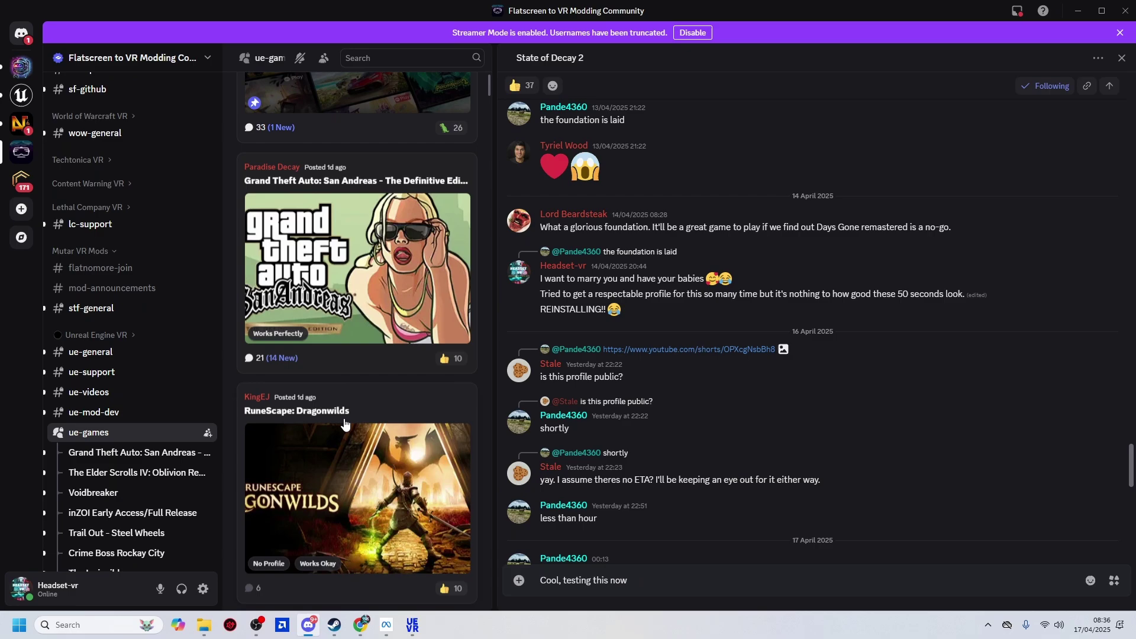
{"action": "scroll", "coordinate": [405, 359], "scroll_direction": "up", "scroll_amount": 4}
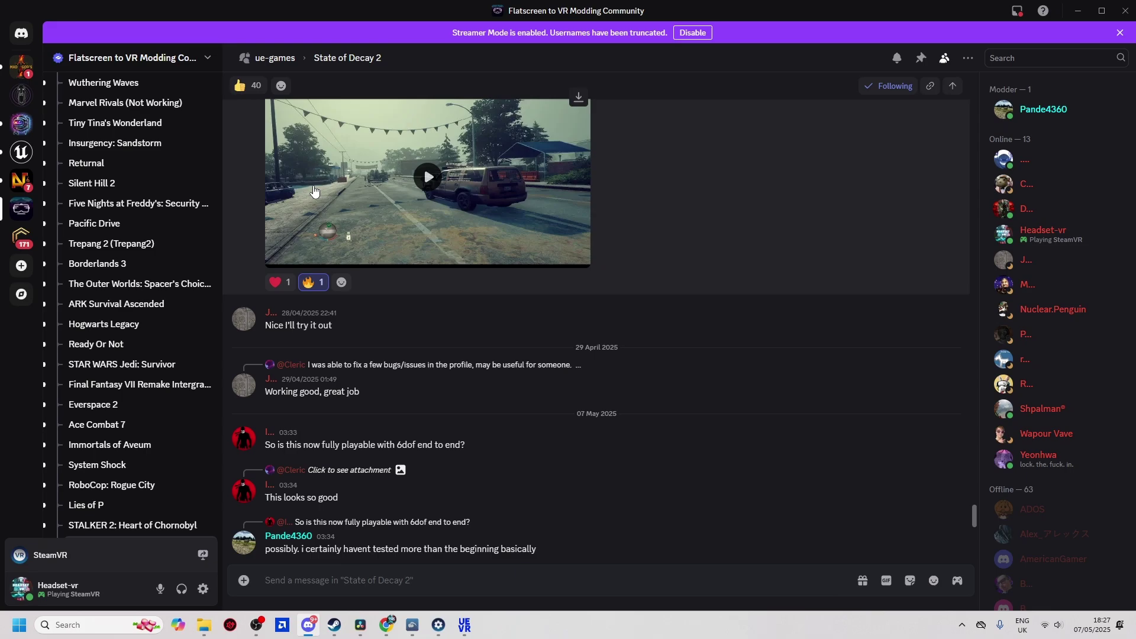
- Review the State of Decay 2 thread's latest messages and the post offering the fixed StateOfDecay2-Win64-Shipping.zip profile
{"action": "scroll", "coordinate": [320, 378], "scroll_direction": "down", "scroll_amount": 15}
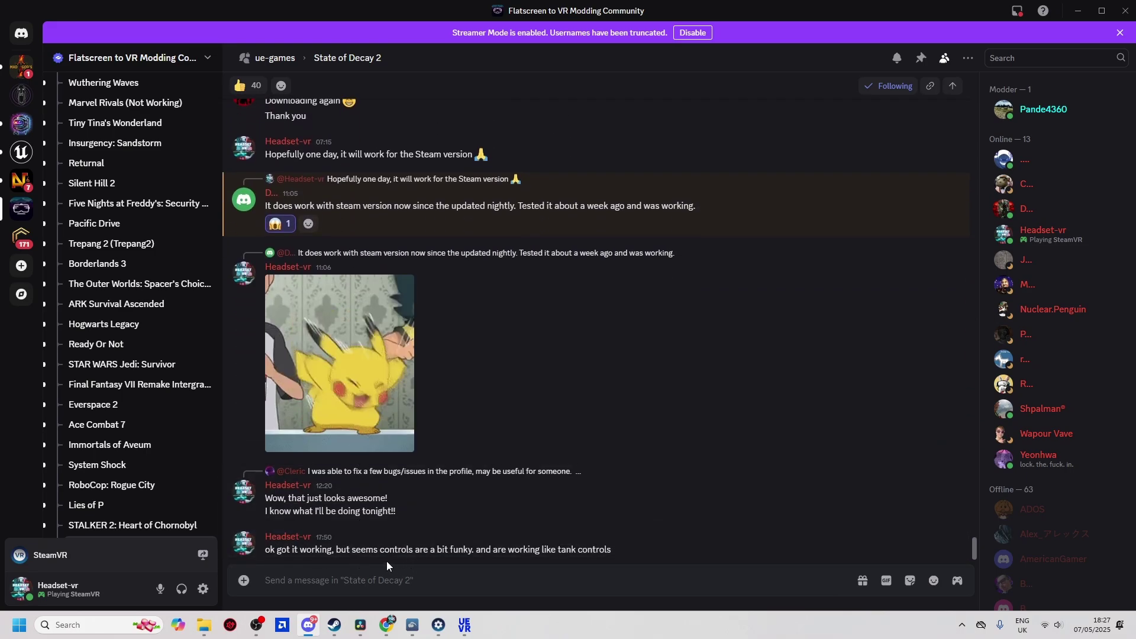
{"action": "scroll", "coordinate": [315, 497], "scroll_direction": "up", "scroll_amount": 15}
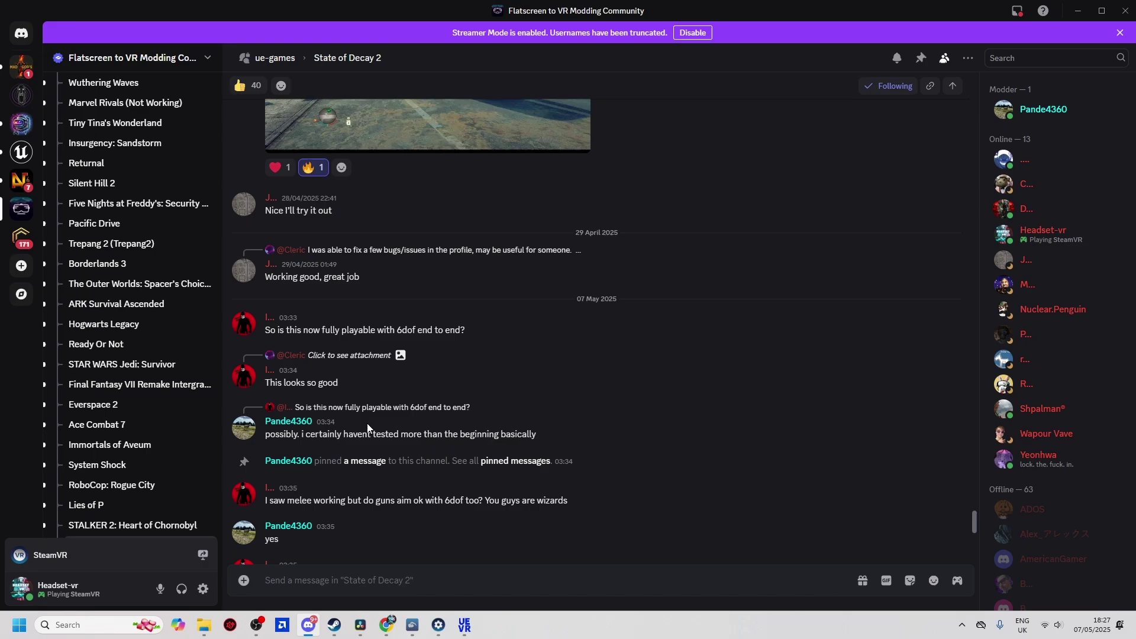
{"action": "scroll", "coordinate": [367, 426], "scroll_direction": "up", "scroll_amount": 3}
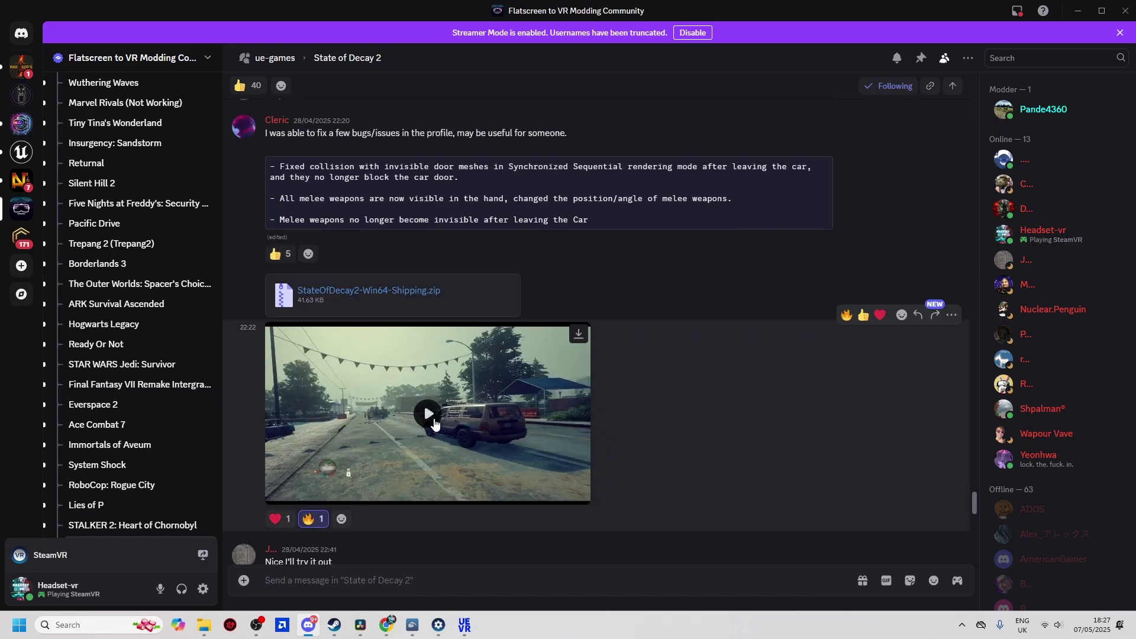
{"action": "scroll", "coordinate": [409, 400], "scroll_direction": "up", "scroll_amount": 3}
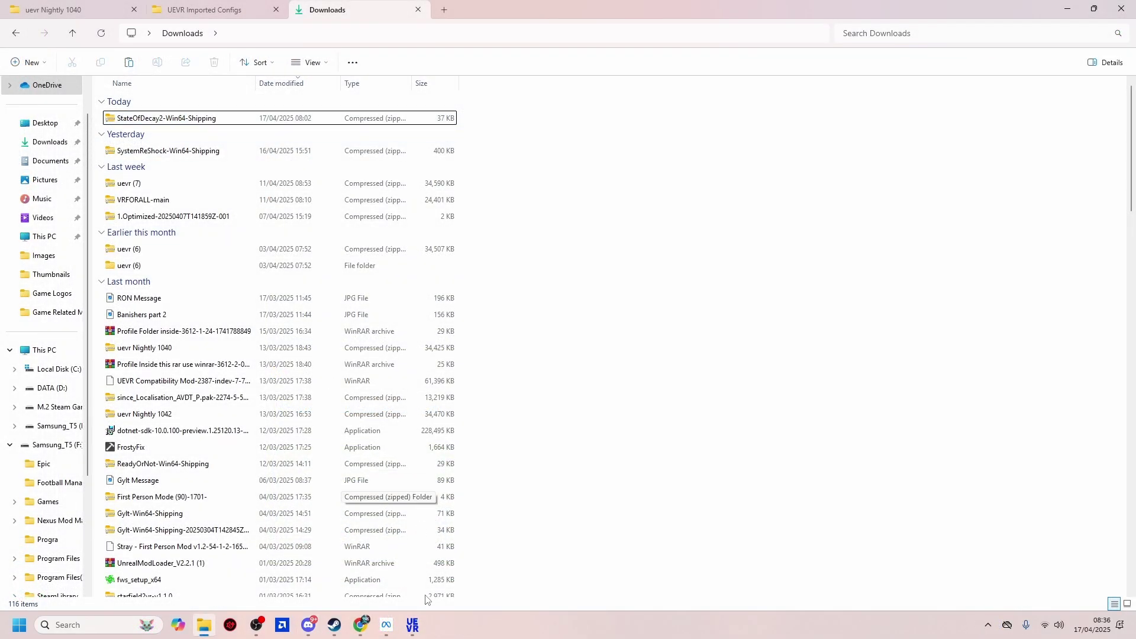
- Switch to UEVR, open its global directory and locate the StateOfDecay2-Win64-Shipping folder in UnrealVRMod
{"action": "left_click", "coordinate": [412, 624]}
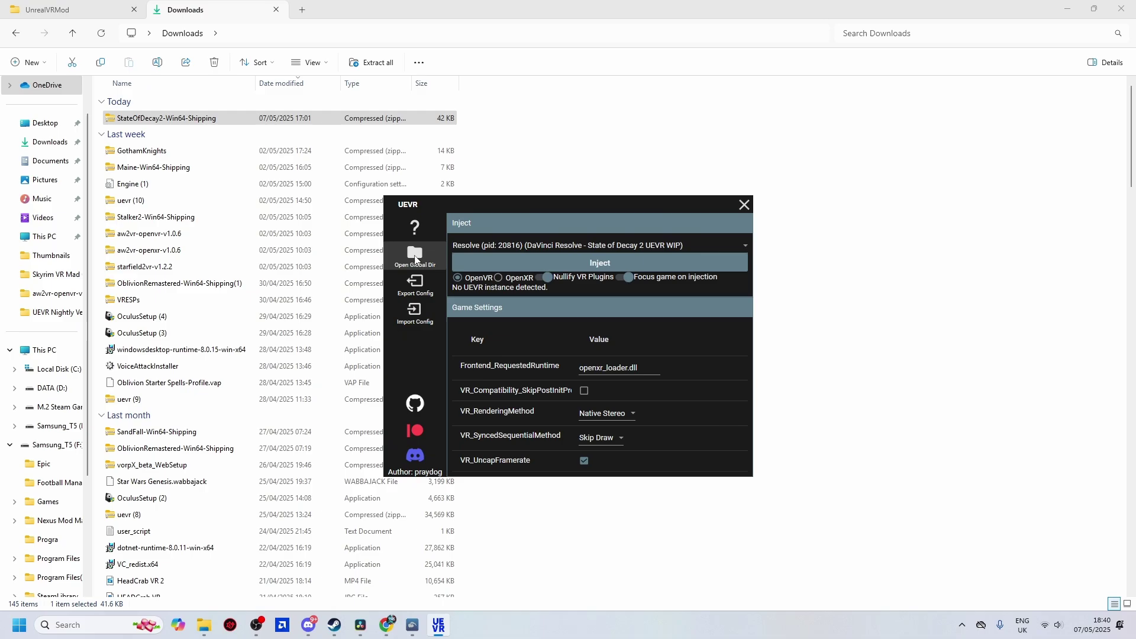
{"action": "left_click", "coordinate": [414, 259]}
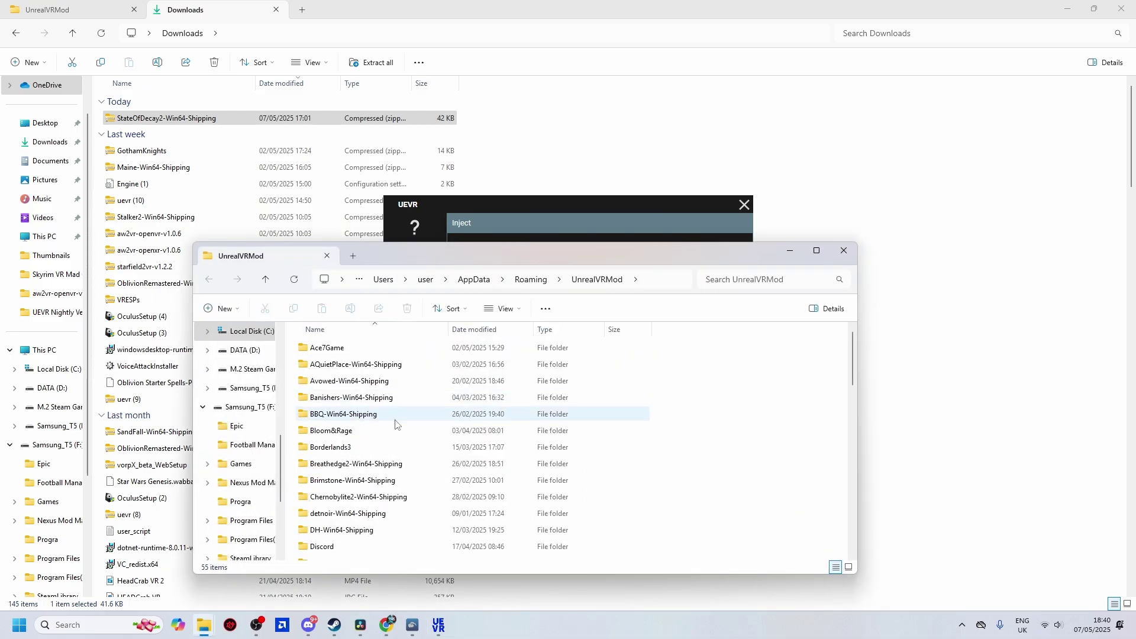
{"action": "scroll", "coordinate": [378, 438], "scroll_direction": "down", "scroll_amount": 7}
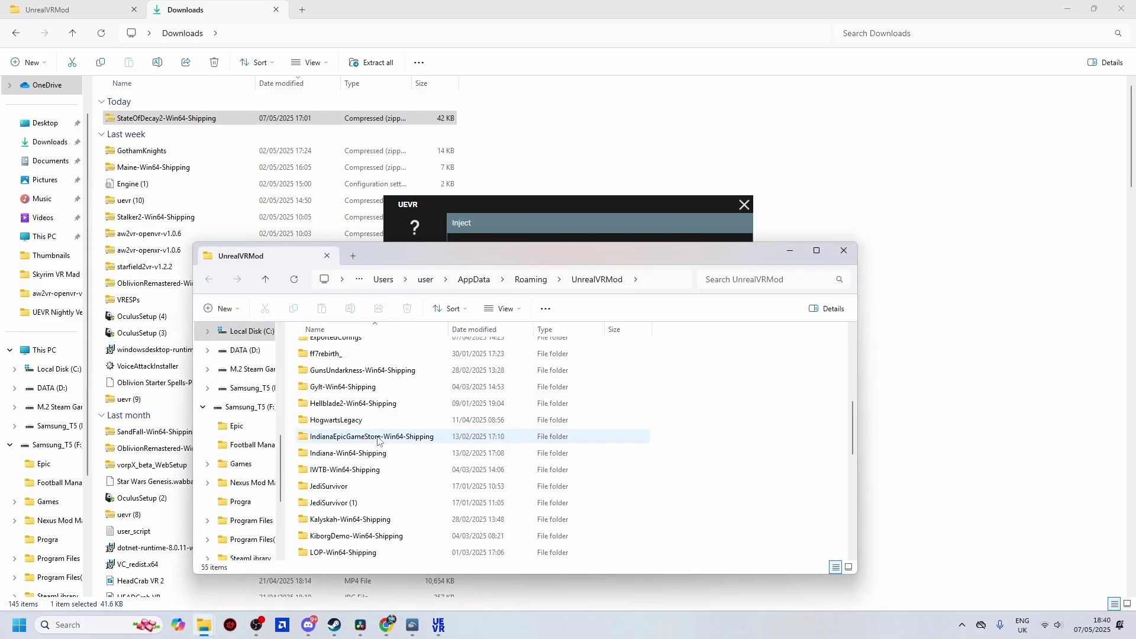
{"action": "scroll", "coordinate": [377, 440], "scroll_direction": "down", "scroll_amount": 6}
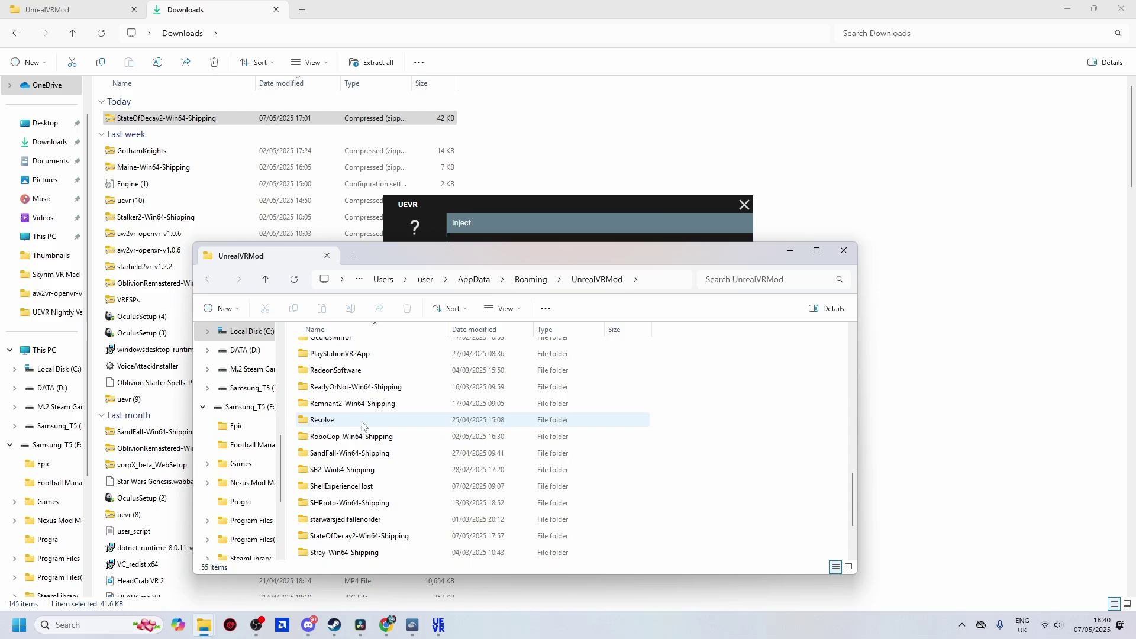
{"action": "scroll", "coordinate": [359, 430], "scroll_direction": "down", "scroll_amount": 2}
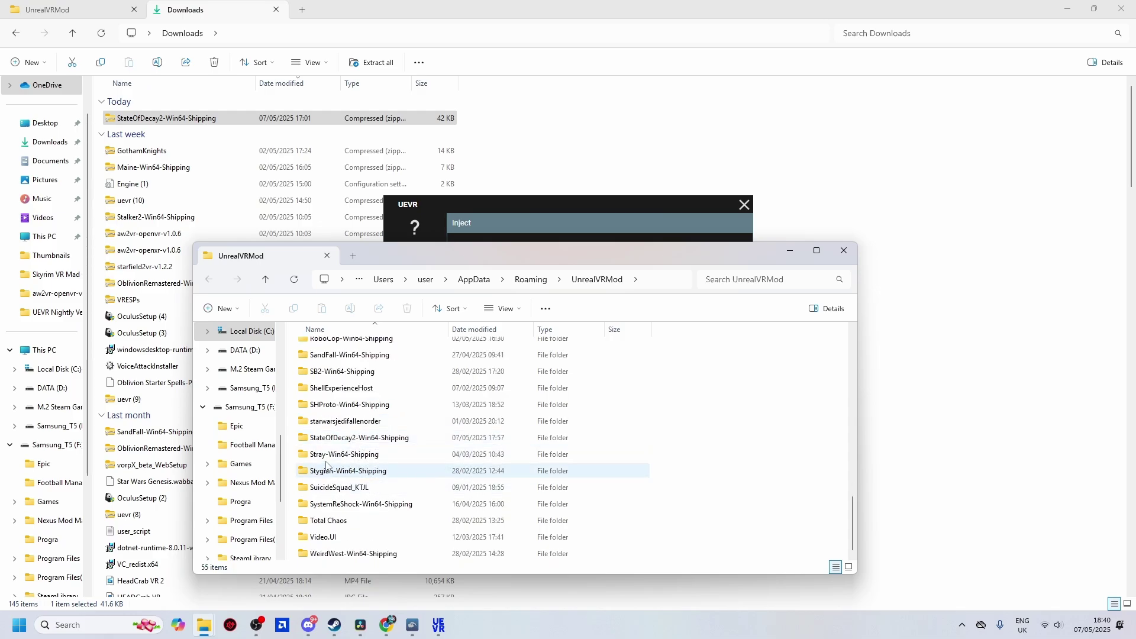
- Close the UnrealVRMod folder and import the StateOfDecay2-Win64-Shipping zip from Downloads as a UEVR config, minimizing the resulting profile folder
{"action": "left_click", "coordinate": [330, 443]}
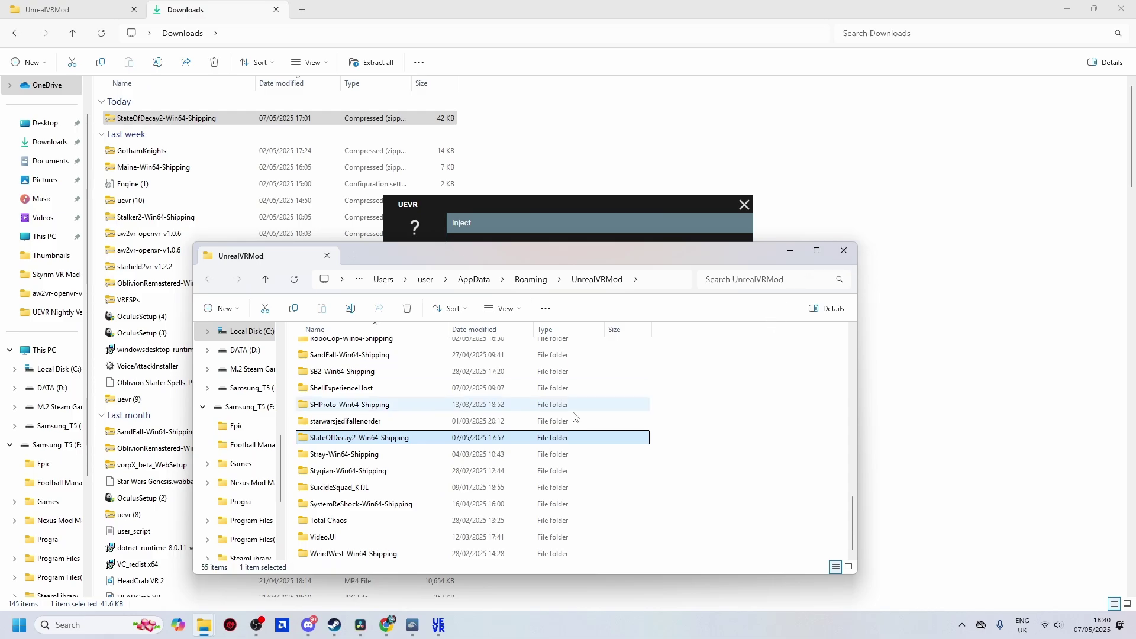
{"action": "left_click", "coordinate": [845, 249]}
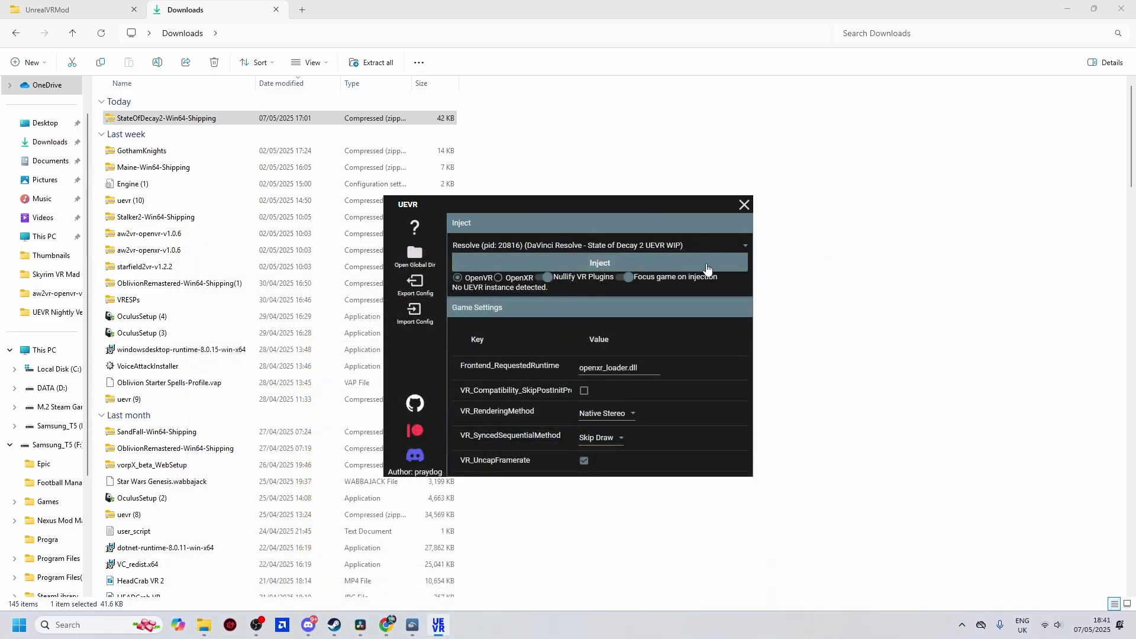
{"action": "left_click", "coordinate": [414, 314]}
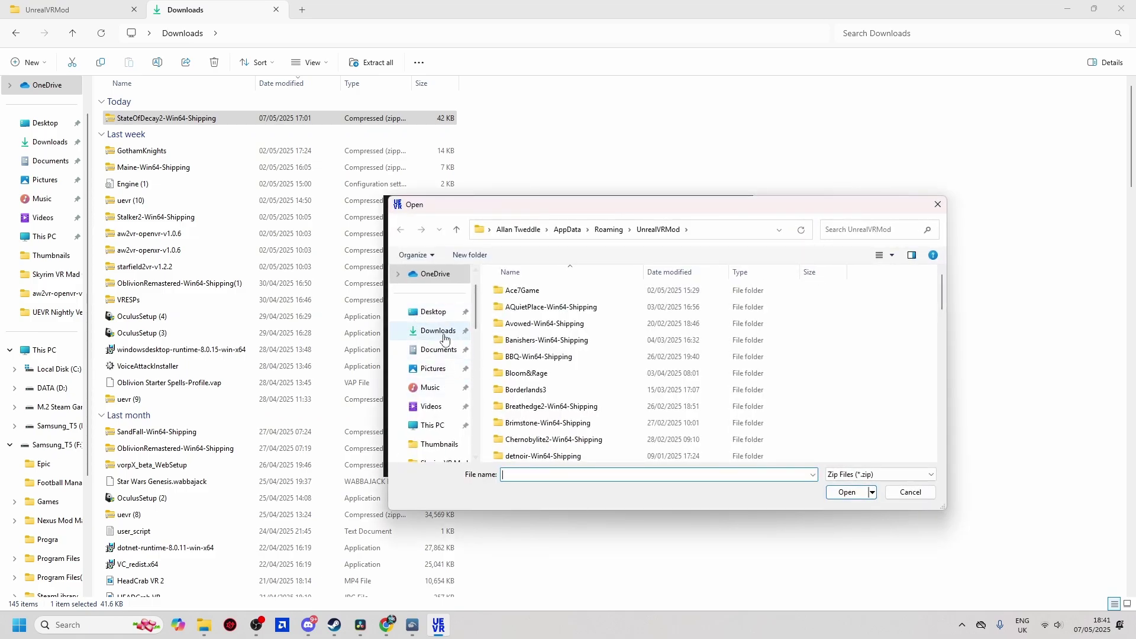
{"action": "left_click", "coordinate": [442, 331]}
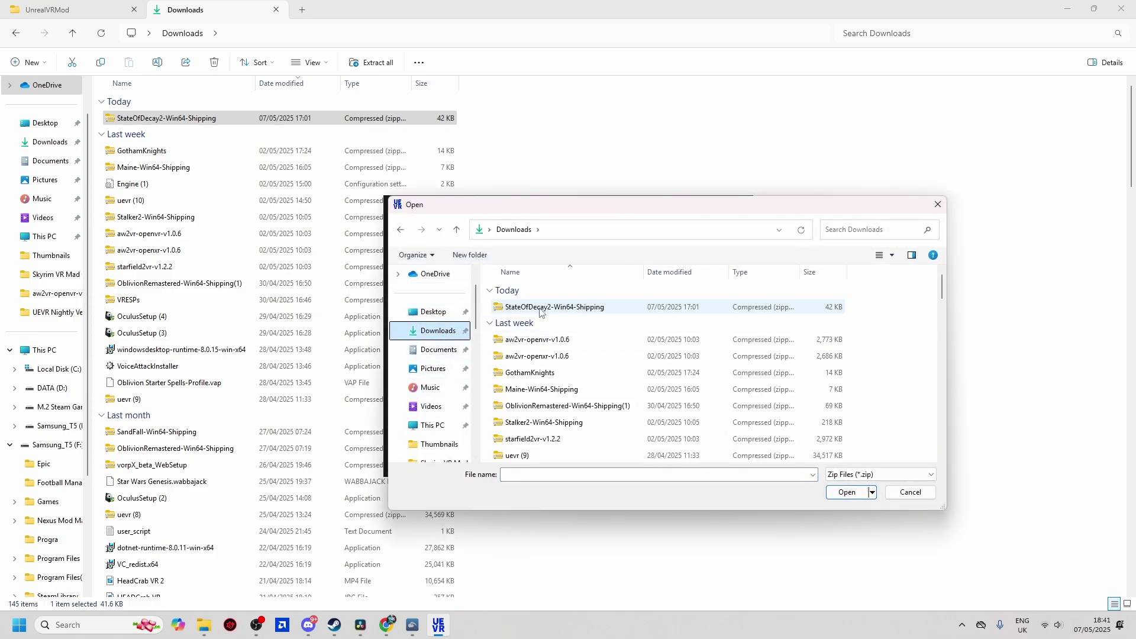
{"action": "left_click", "coordinate": [537, 307]}
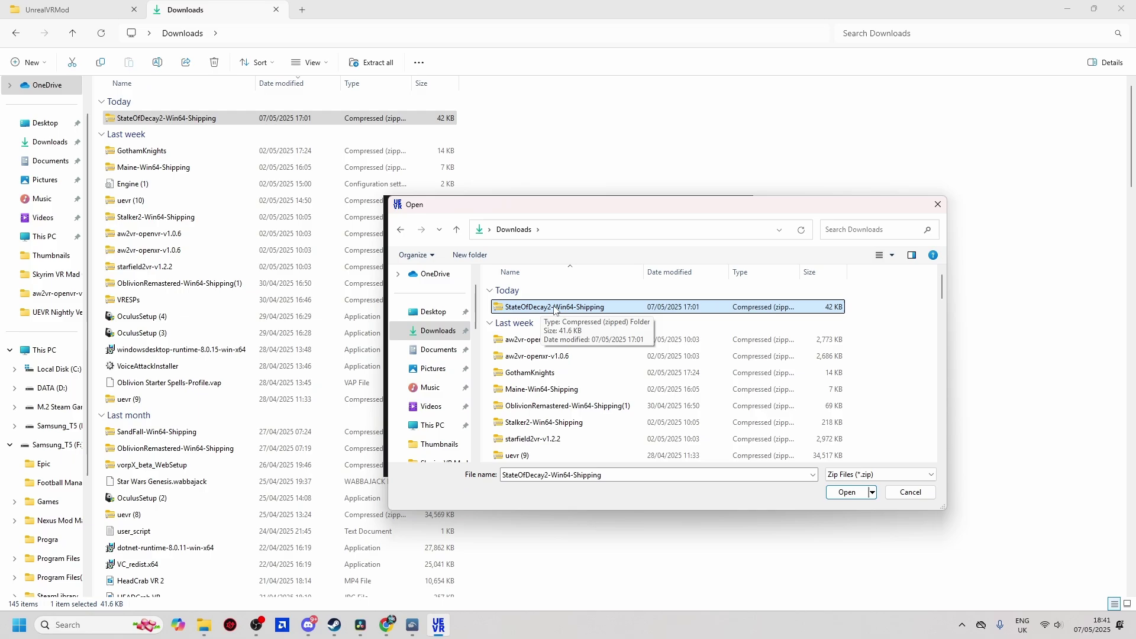
{"action": "left_click", "coordinate": [847, 494]}
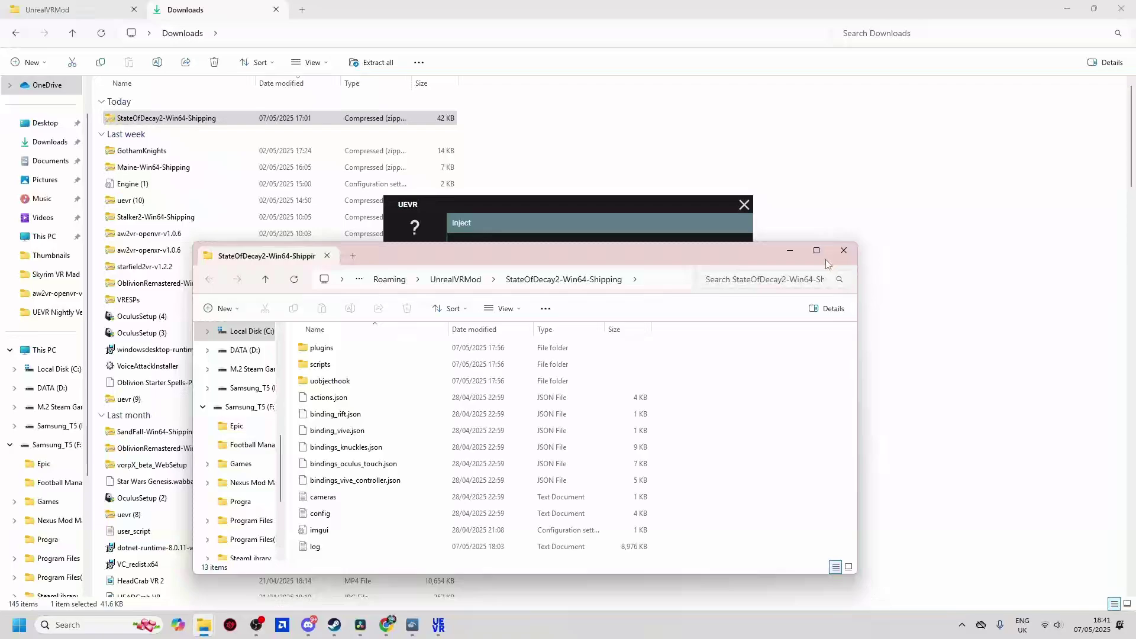
{"action": "left_click", "coordinate": [790, 254]}
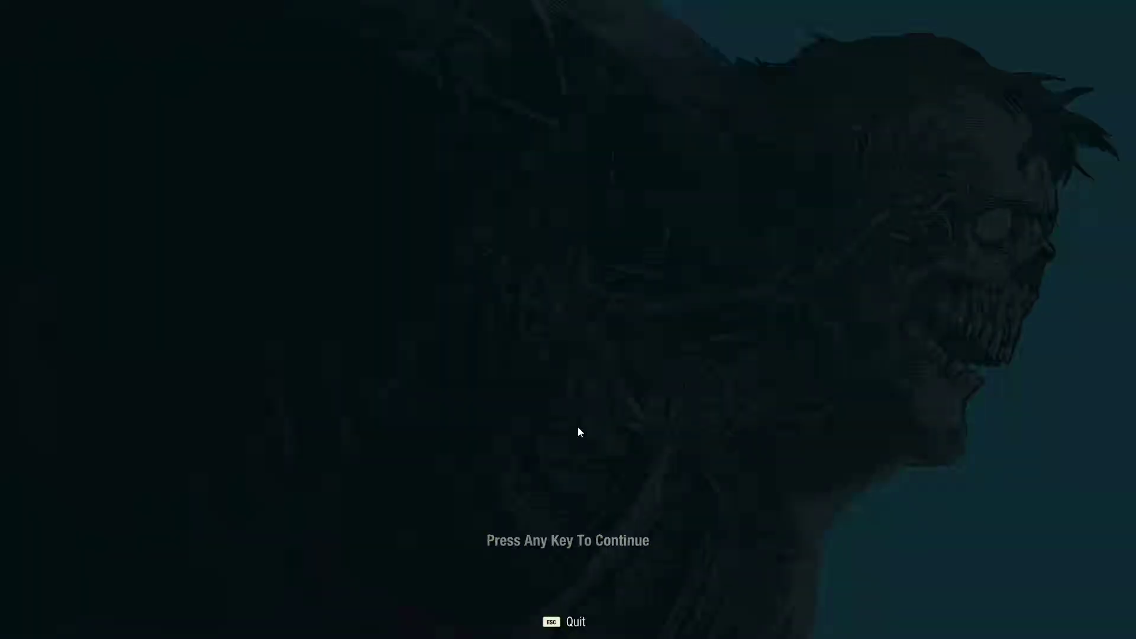
- Get past the State of Decay 2 title screen and continue the saved campaign of The Collective
{"action": "left_click", "coordinate": [565, 457]}
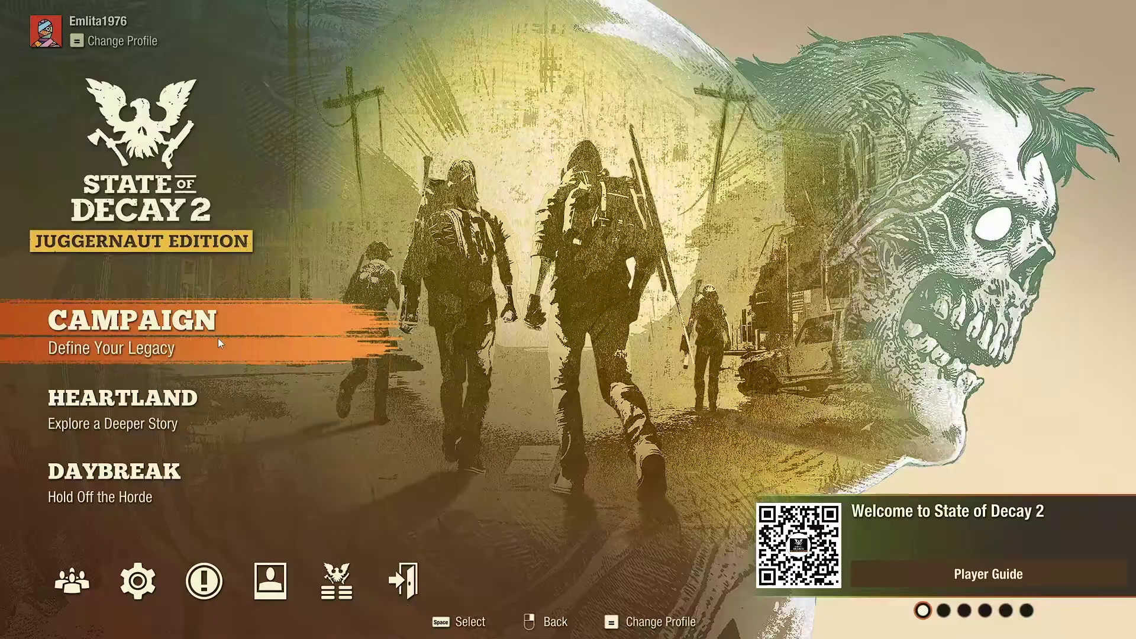
{"action": "left_click", "coordinate": [218, 339]}
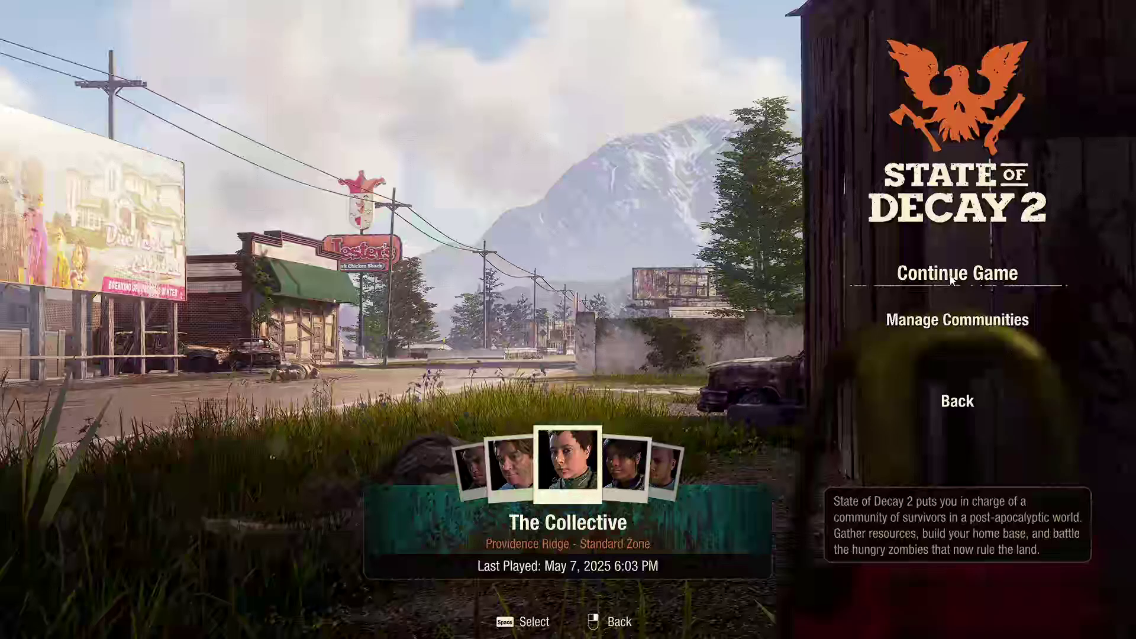
{"action": "left_click", "coordinate": [952, 275]}
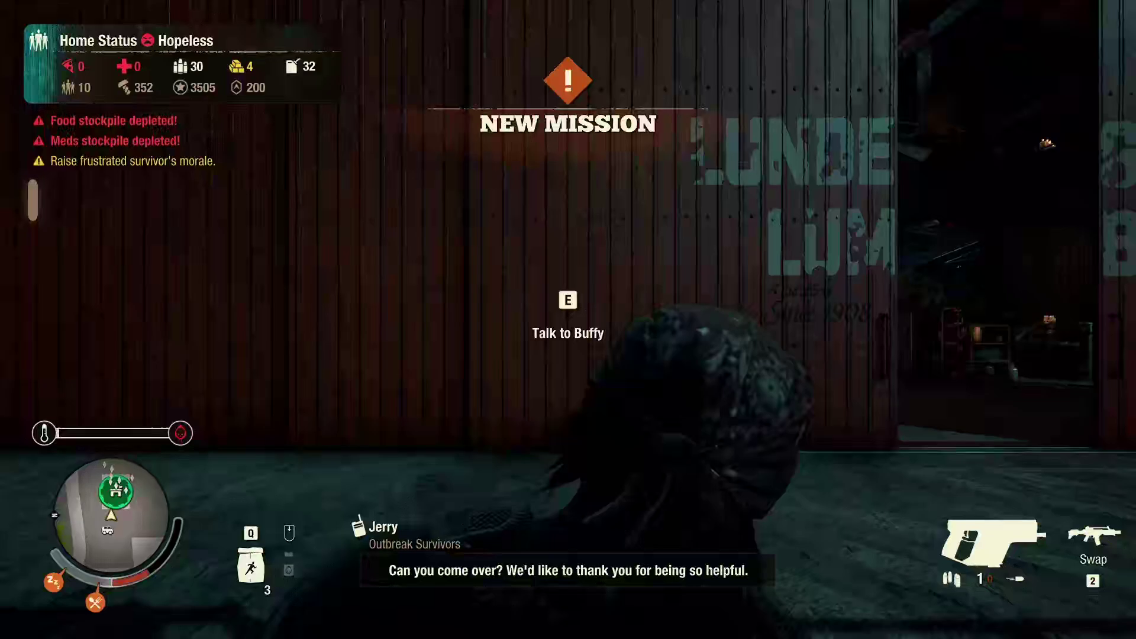
- Switch to UEVR, inject it into the StateOfDecay2-Win64-Shipping process and hide the in-game UEVR overlay
{"action": "key", "text": "super"}
{"action": "left_click", "coordinate": [444, 621]}
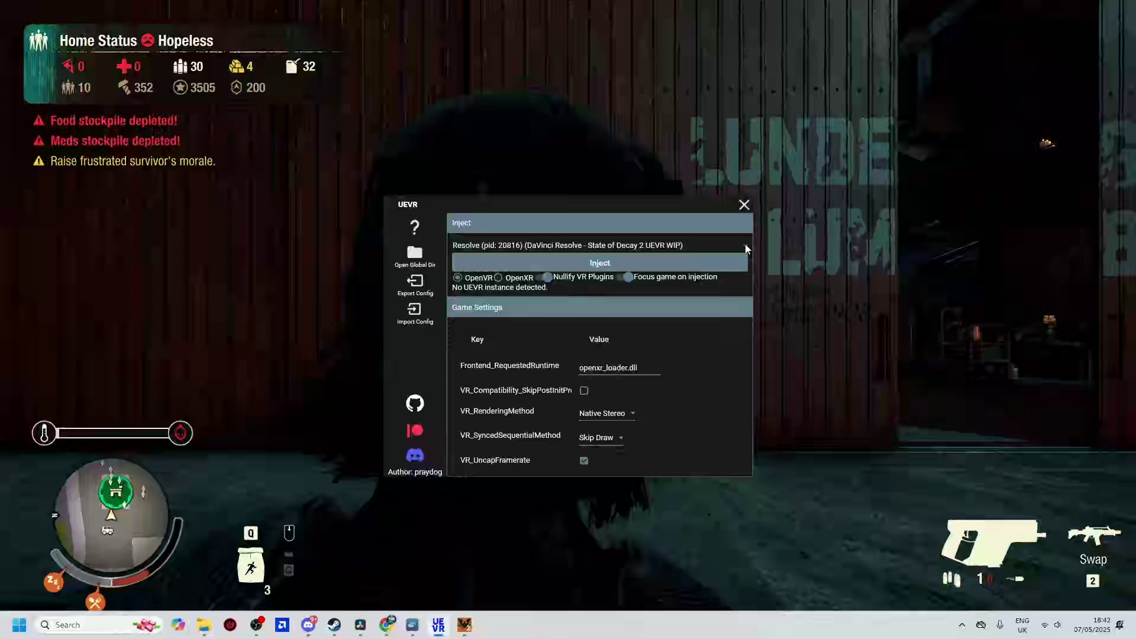
{"action": "left_click", "coordinate": [746, 248]}
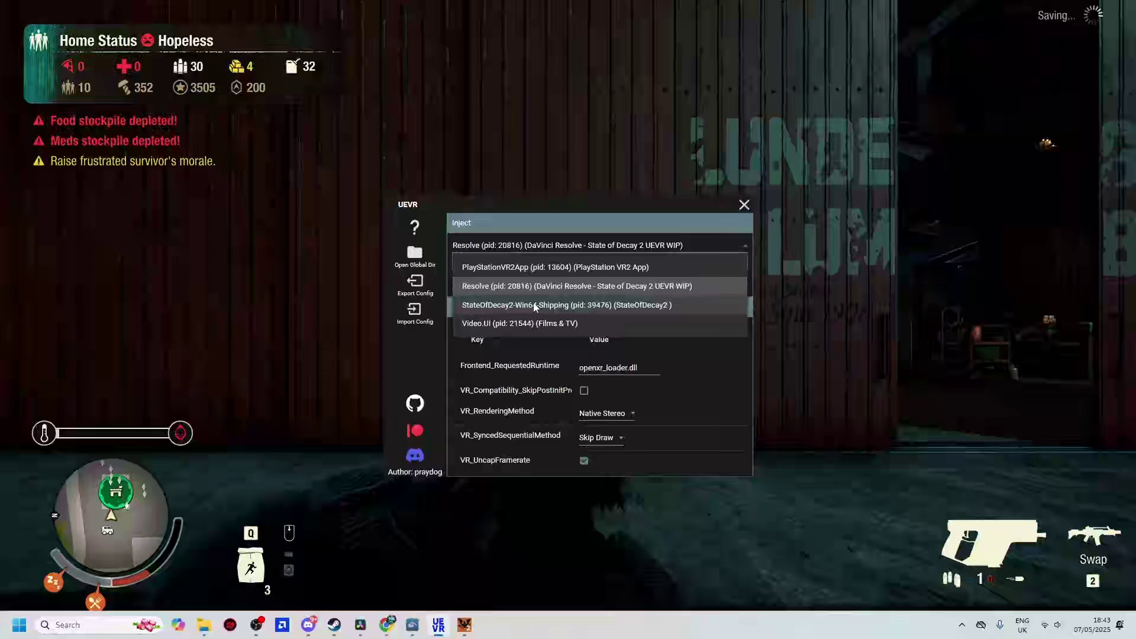
{"action": "left_click", "coordinate": [535, 305]}
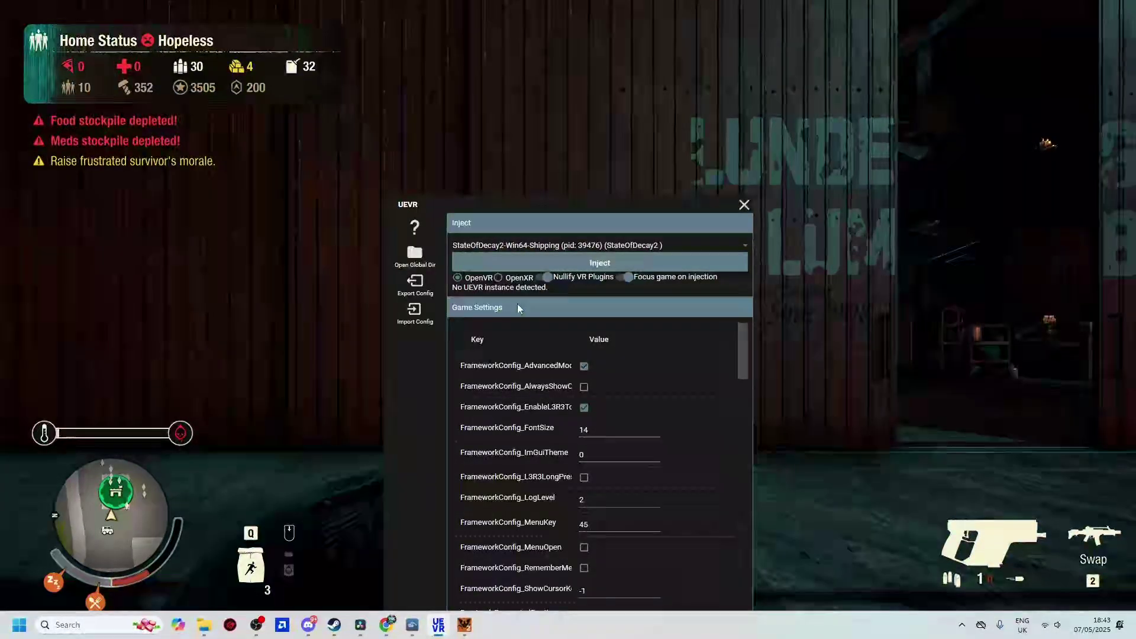
{"action": "left_click", "coordinate": [600, 263]}
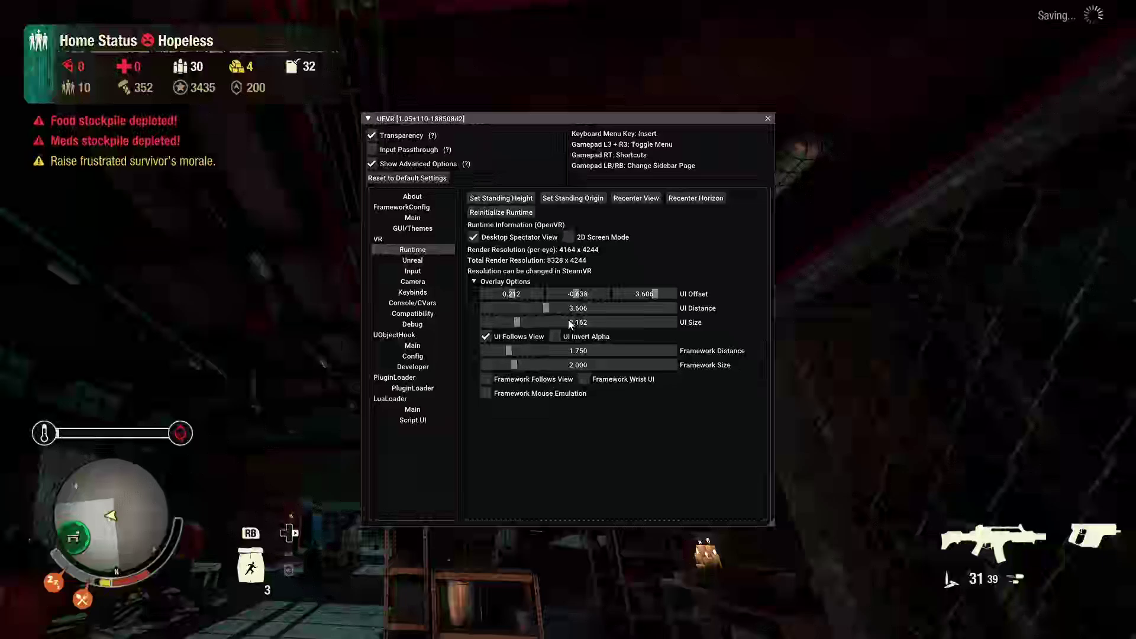
{"action": "key", "text": "Insert"}
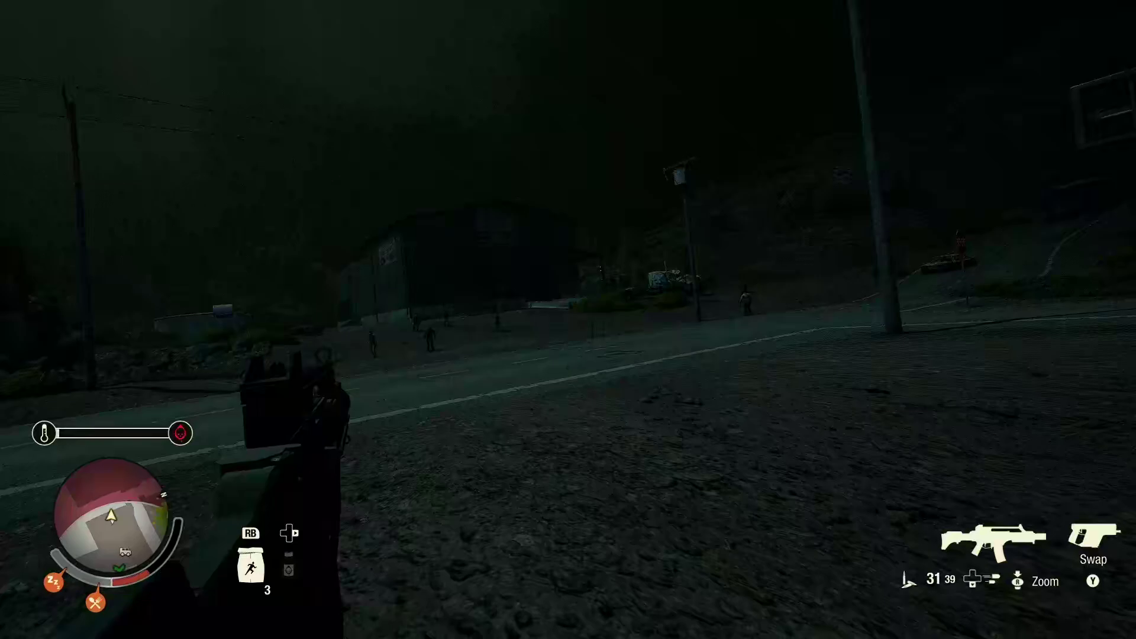
{"action": "left_click", "coordinate": [568, 320]}
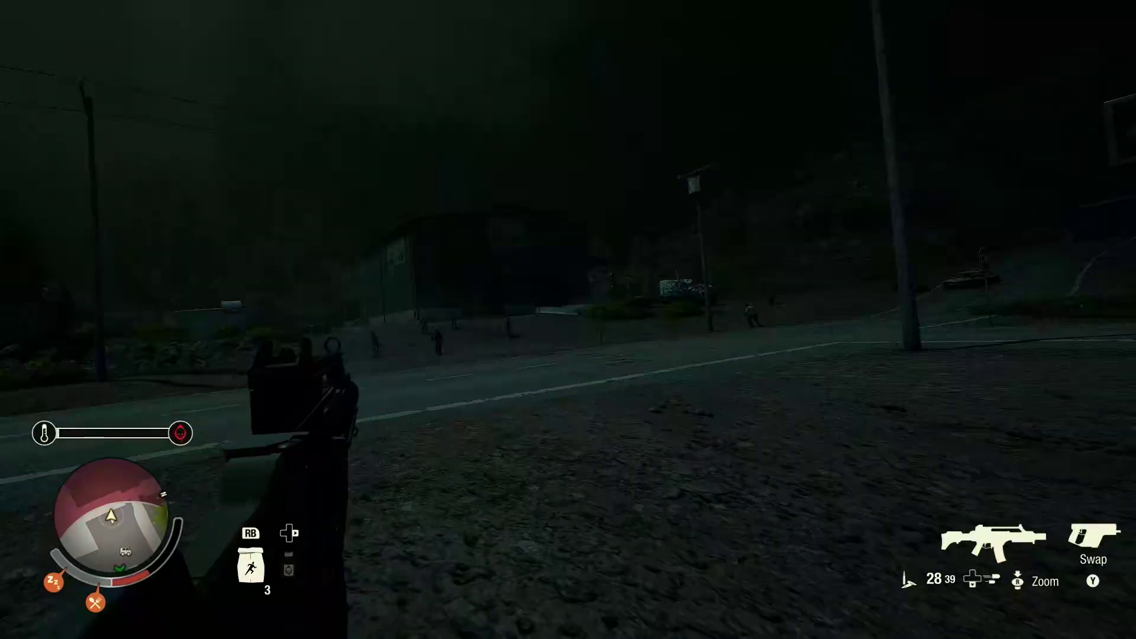
{"action": "left_click", "coordinate": [568, 320]}
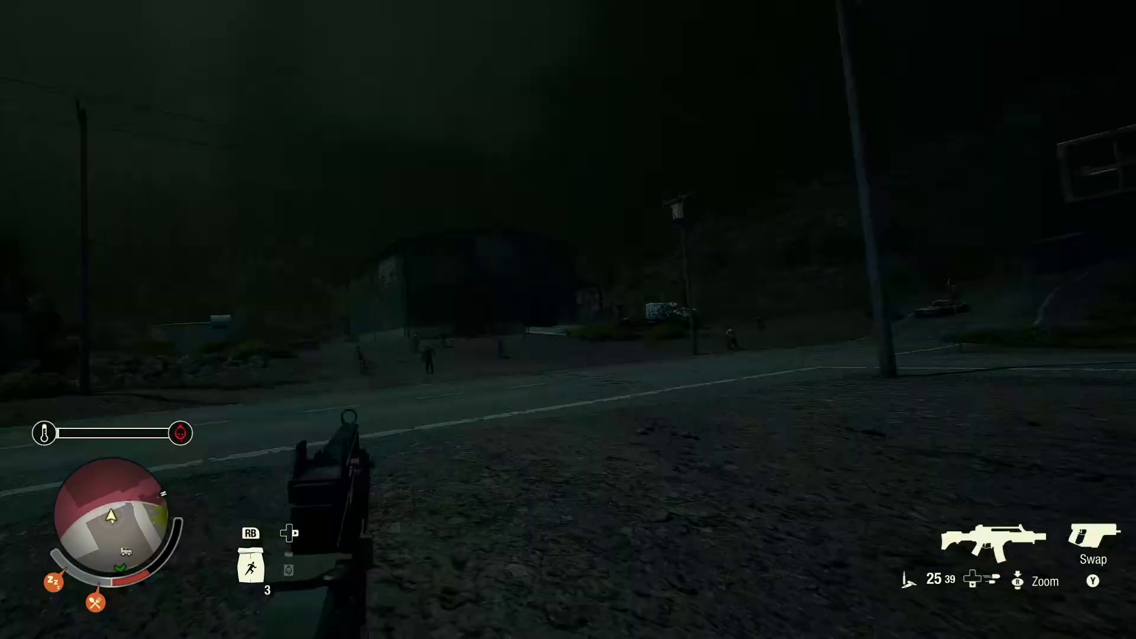
{"action": "key", "text": "w"}
{"action": "key", "text": "shift"}
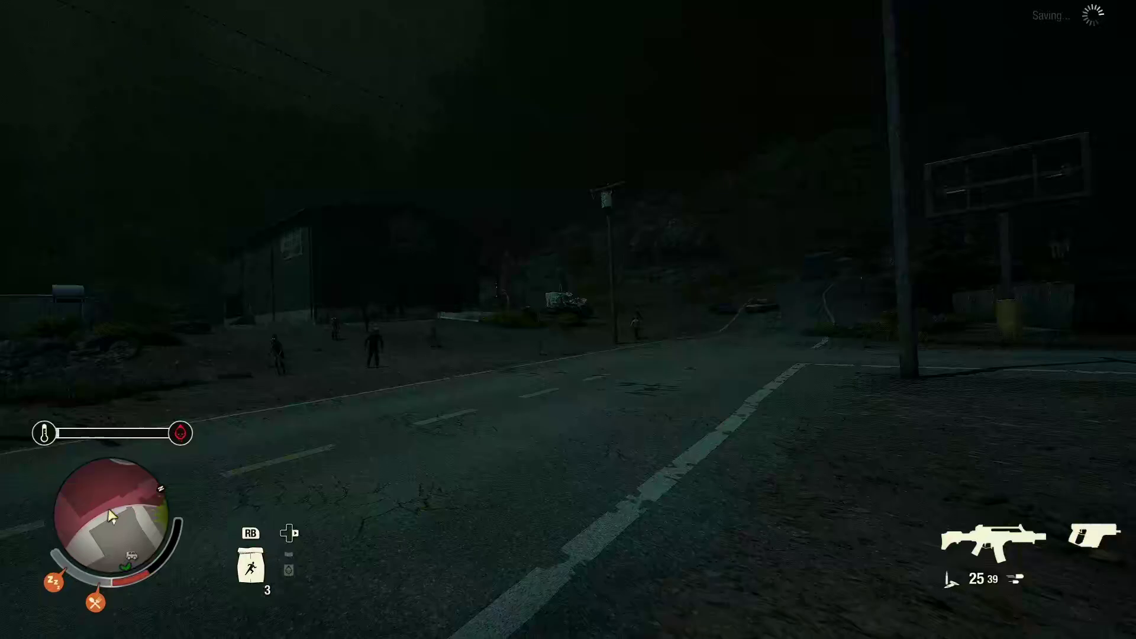
{"action": "key", "text": "w"}
{"action": "key", "text": "w"}
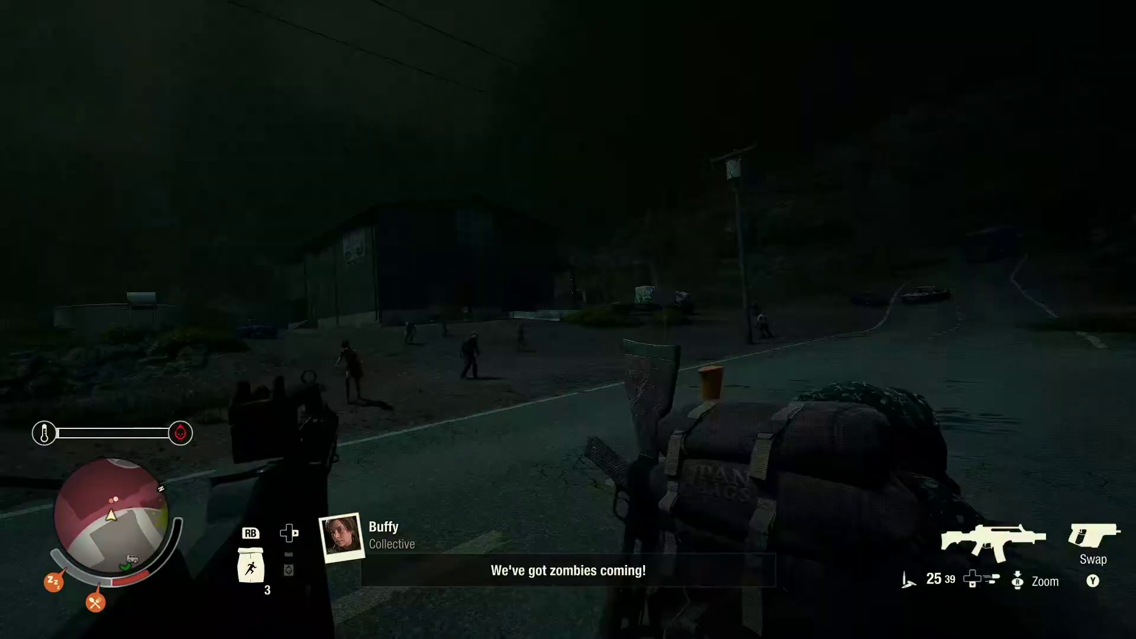
{"action": "left_click", "coordinate": [568, 320]}
{"action": "left_click", "coordinate": [567, 320]}
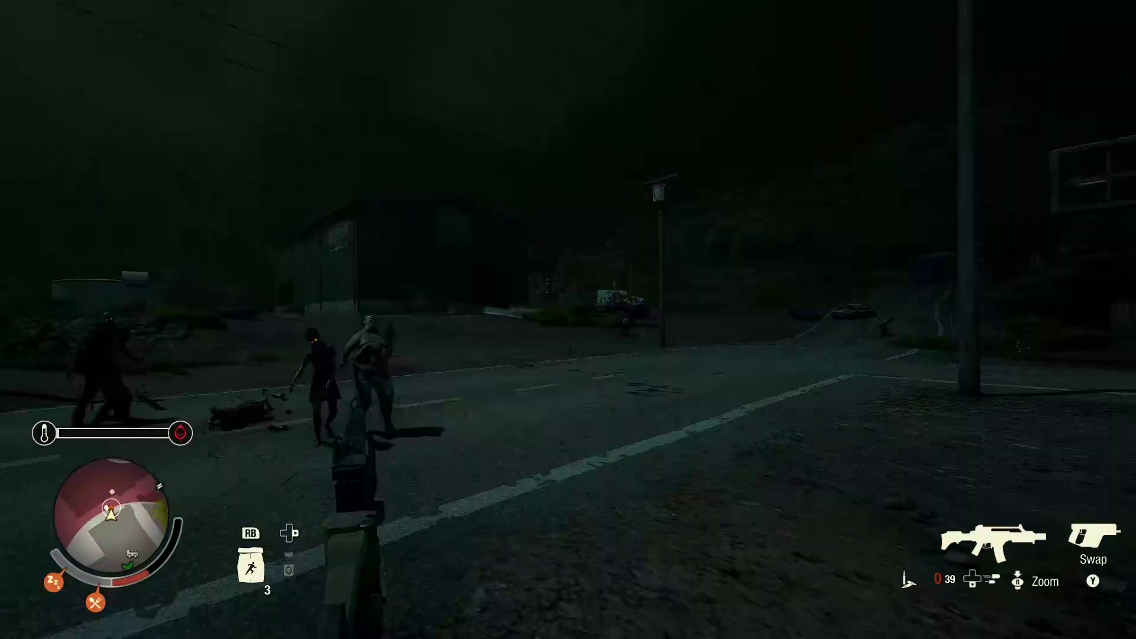
{"action": "key", "text": "r"}
{"action": "left_click", "coordinate": [568, 319]}
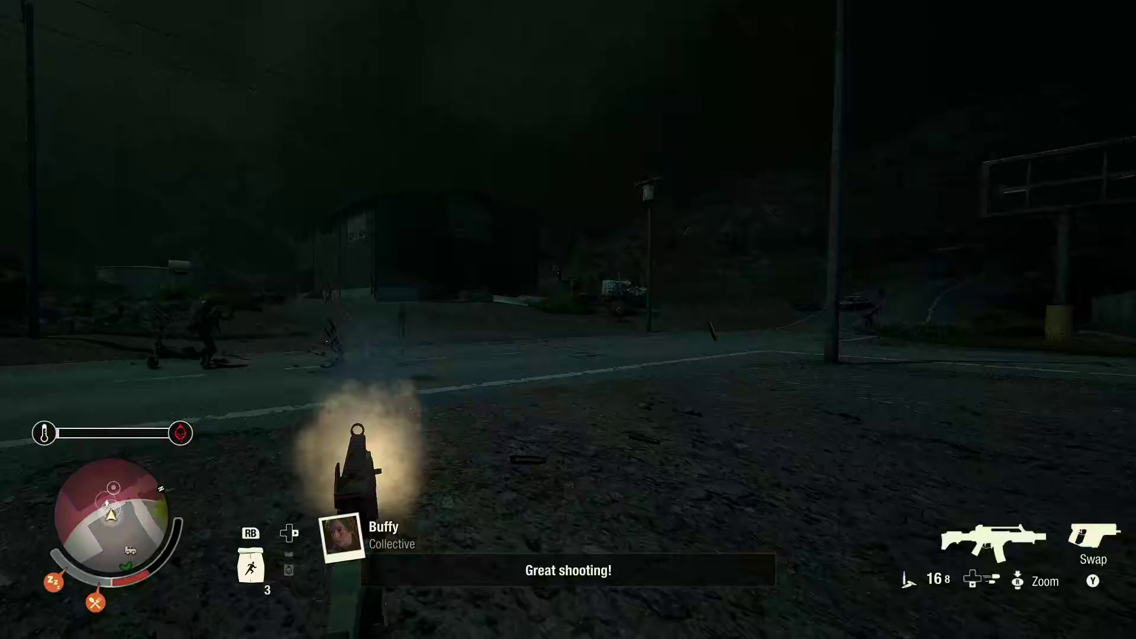
{"action": "key", "text": "shift"}
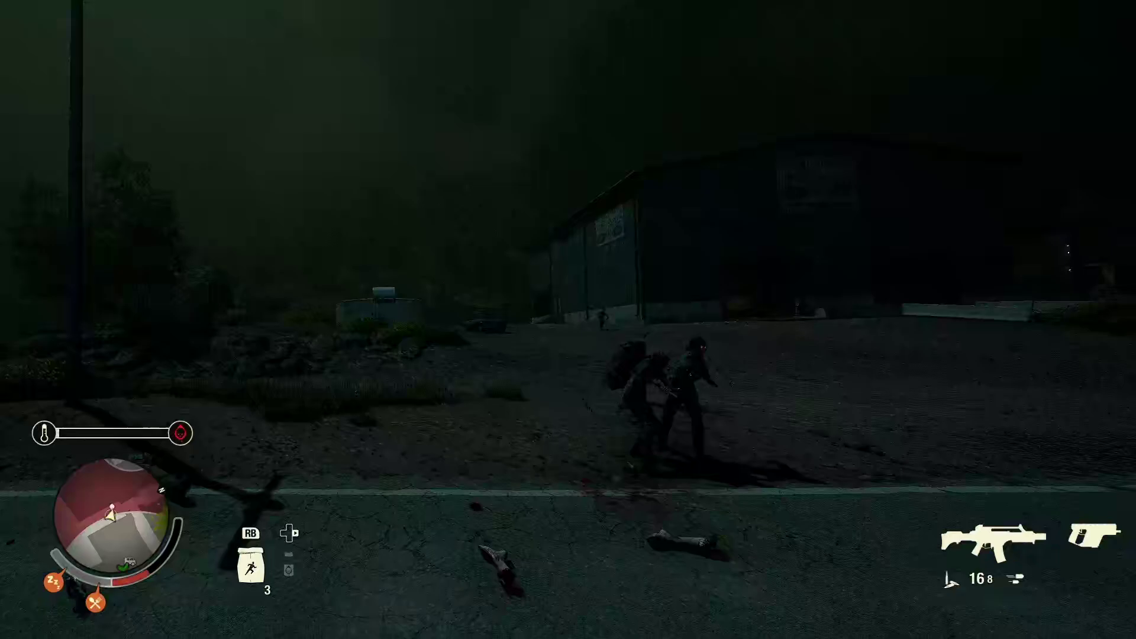
{"action": "key", "text": "w"}
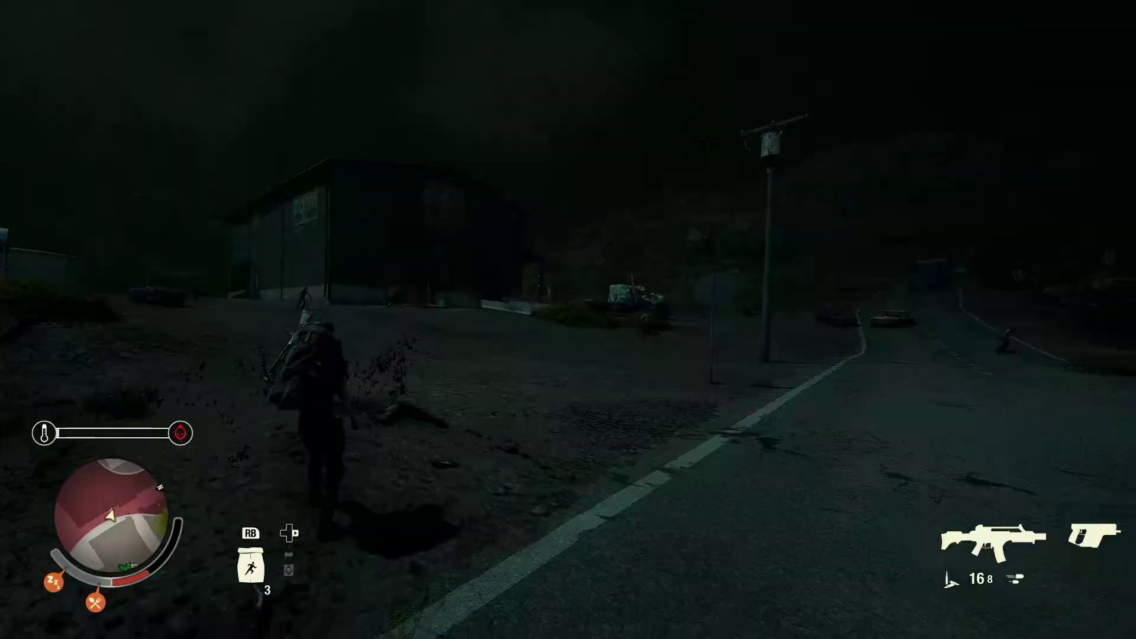
{"action": "key", "text": "w"}
{"action": "key", "text": "w"}
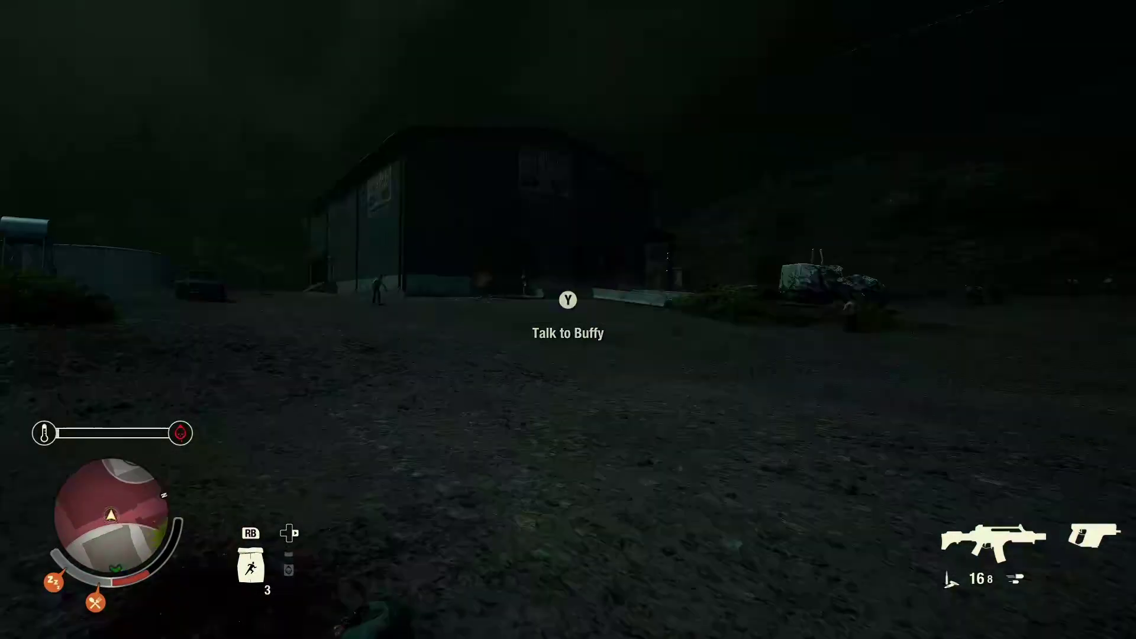
{"action": "key", "text": "w"}
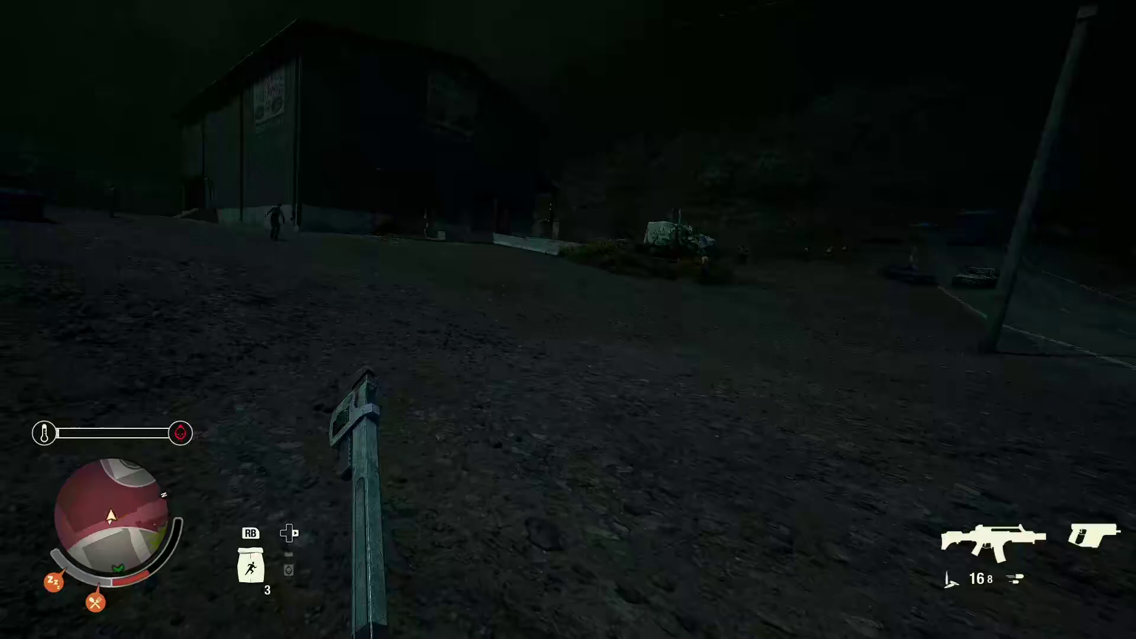
{"action": "key", "text": "w"}
{"action": "key", "text": "w"}
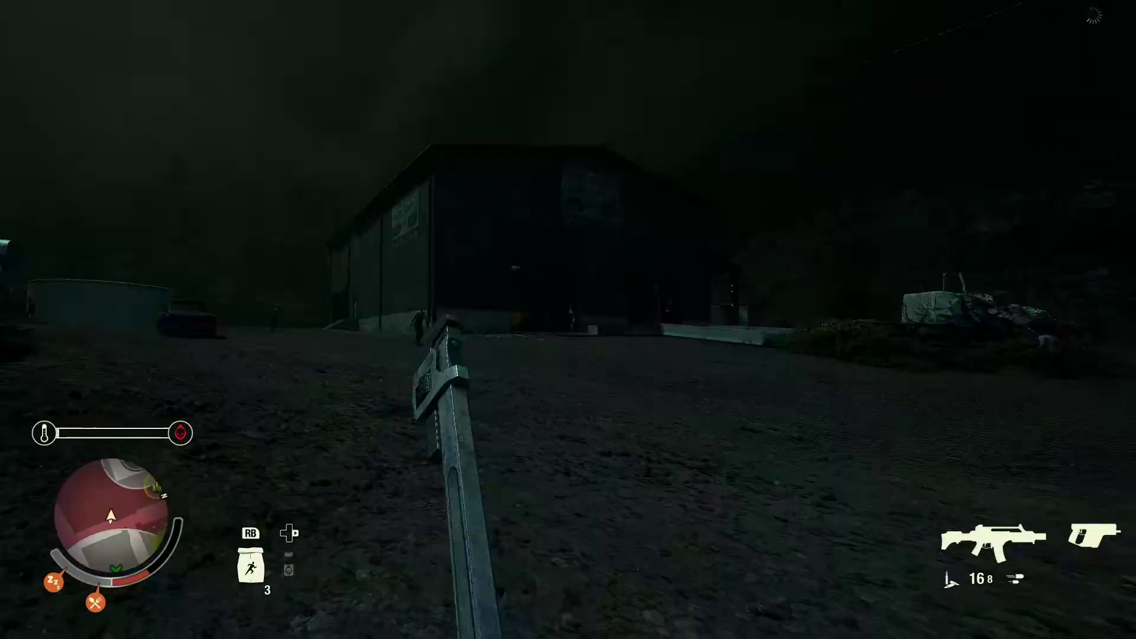
{"action": "left_click", "coordinate": [568, 320]}
{"action": "key", "text": "w"}
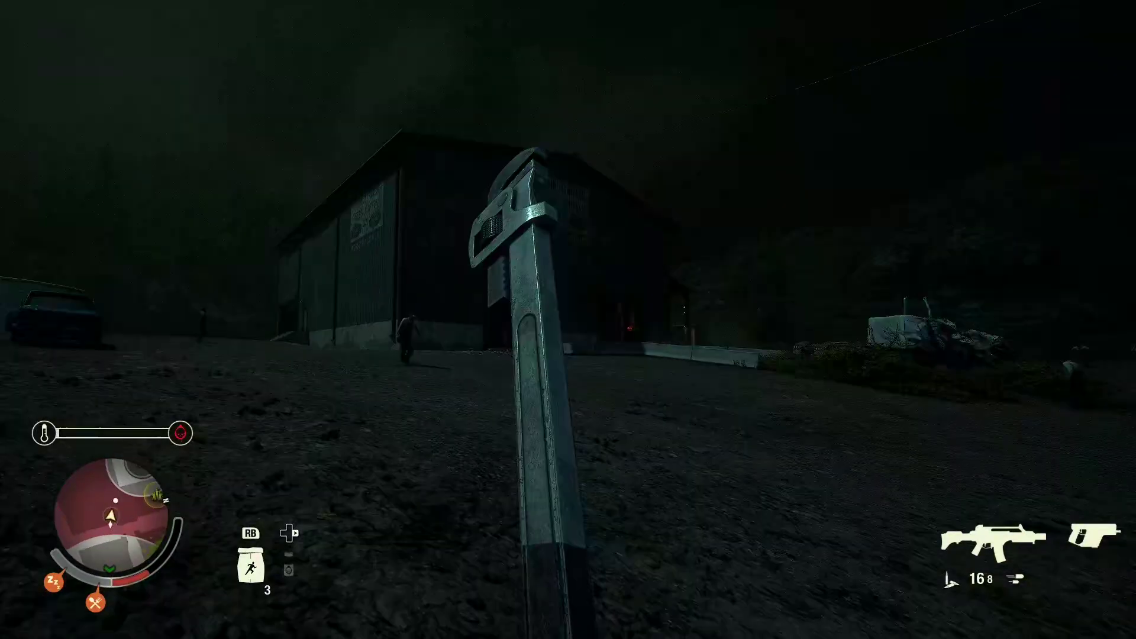
{"action": "key", "text": "w"}
{"action": "key", "text": "w"}
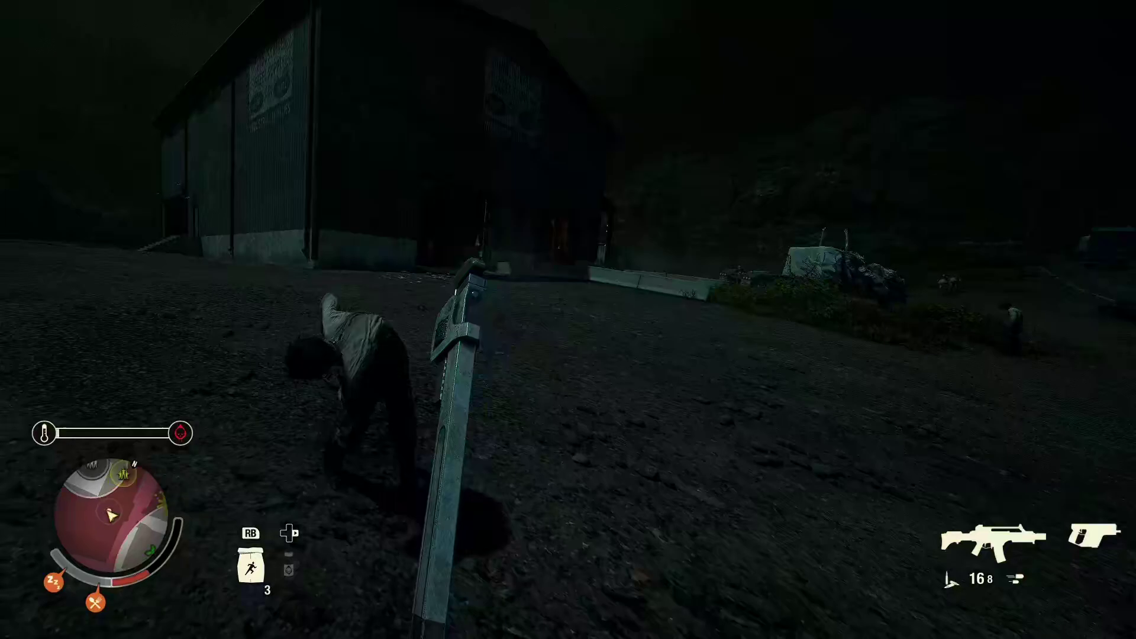
{"action": "key", "text": "w"}
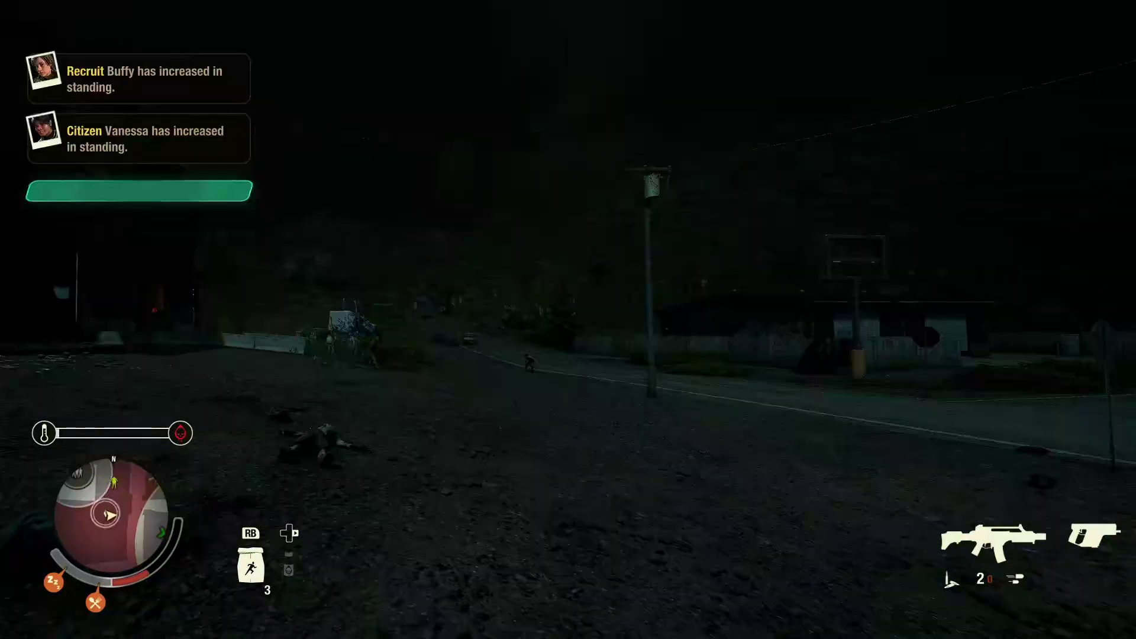
{"action": "left_click", "coordinate": [568, 319]}
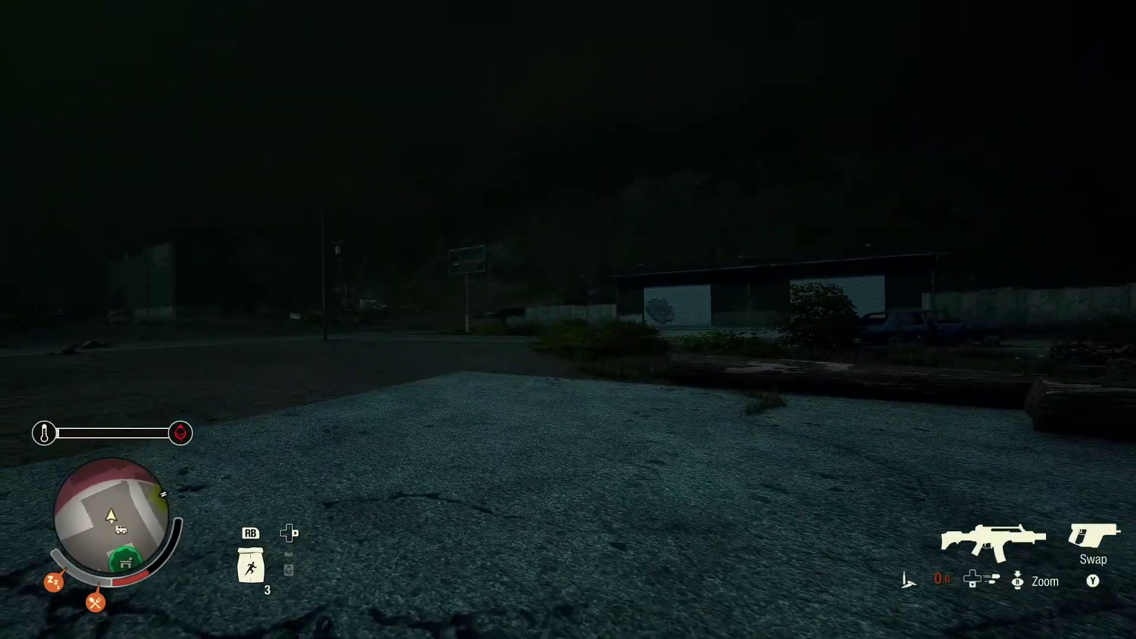
{"action": "key", "text": "q"}
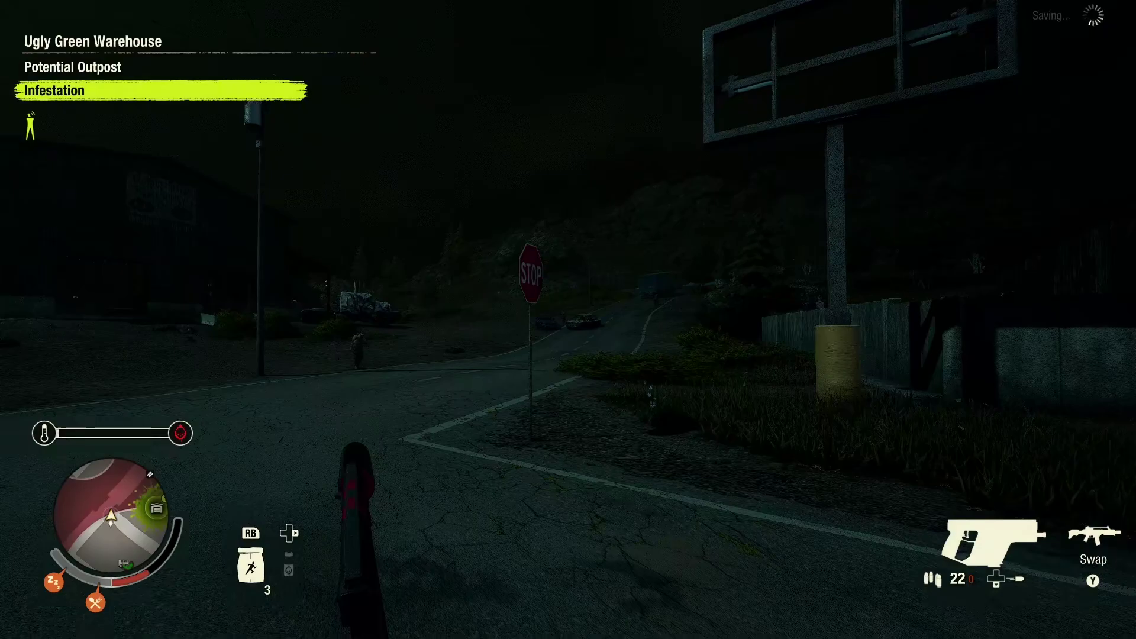
{"action": "left_click", "coordinate": [568, 319]}
{"action": "left_click", "coordinate": [568, 319]}
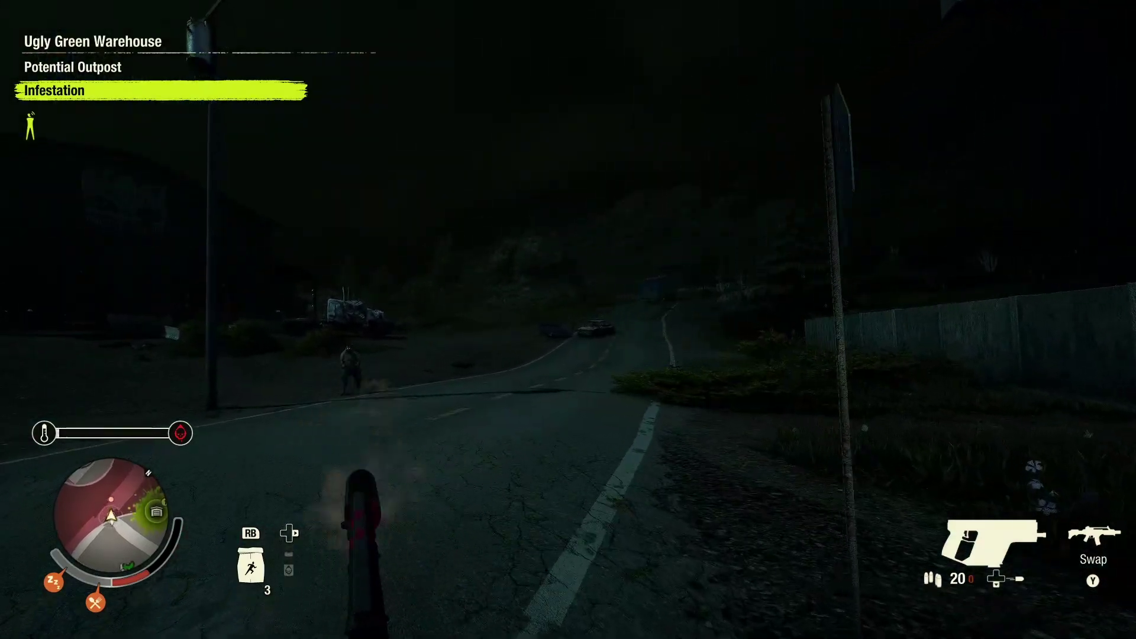
{"action": "key", "text": "w"}
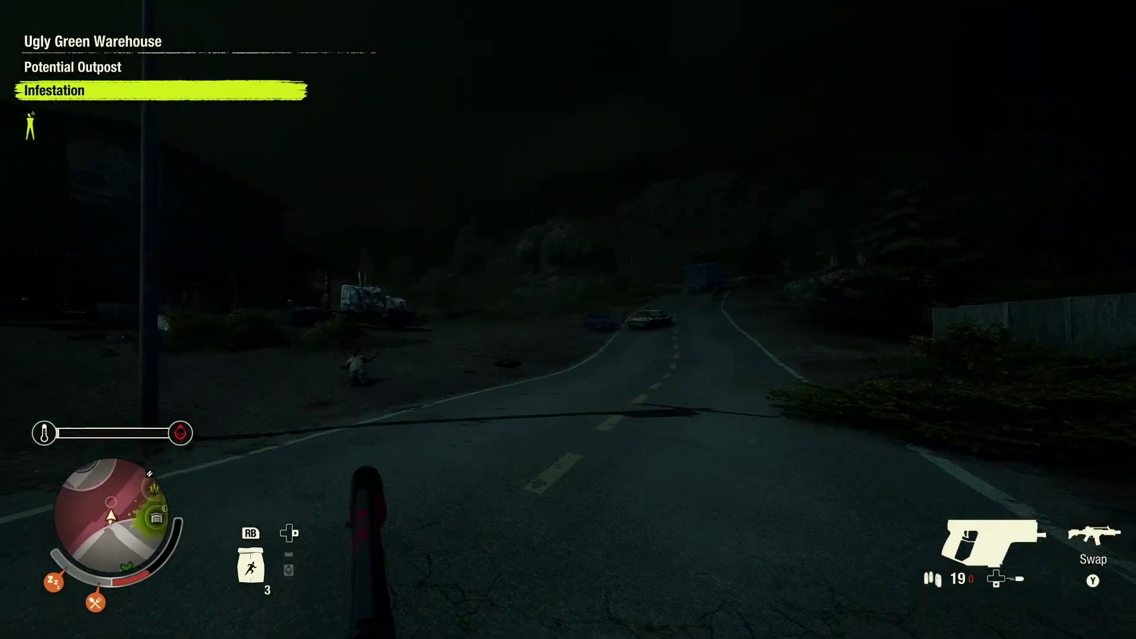
{"action": "key", "text": "w"}
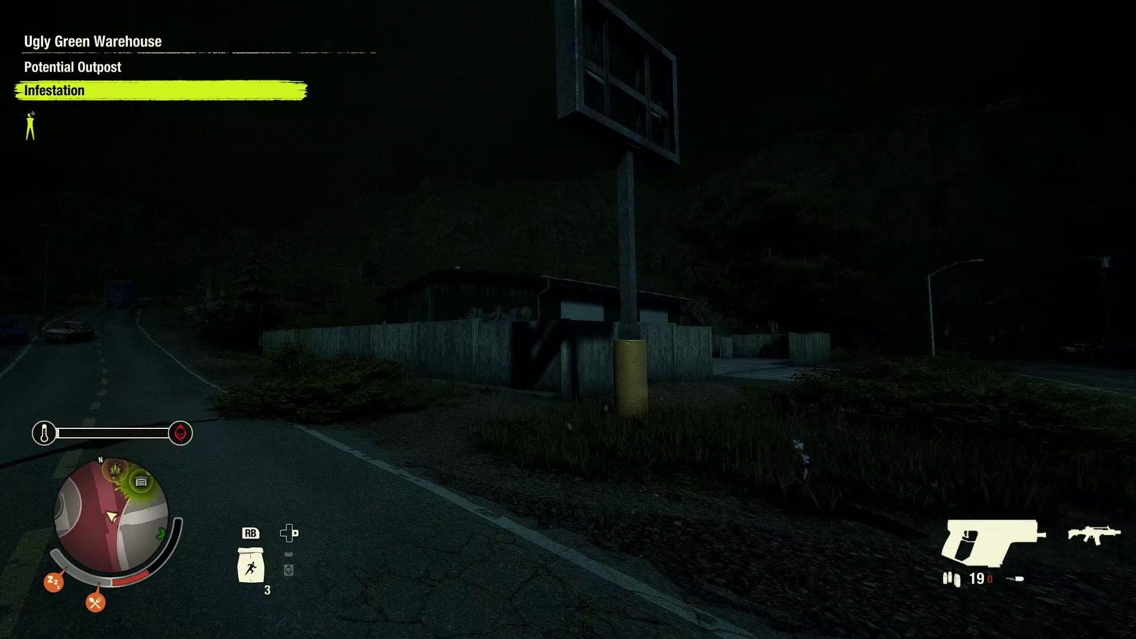
{"action": "key", "text": "w"}
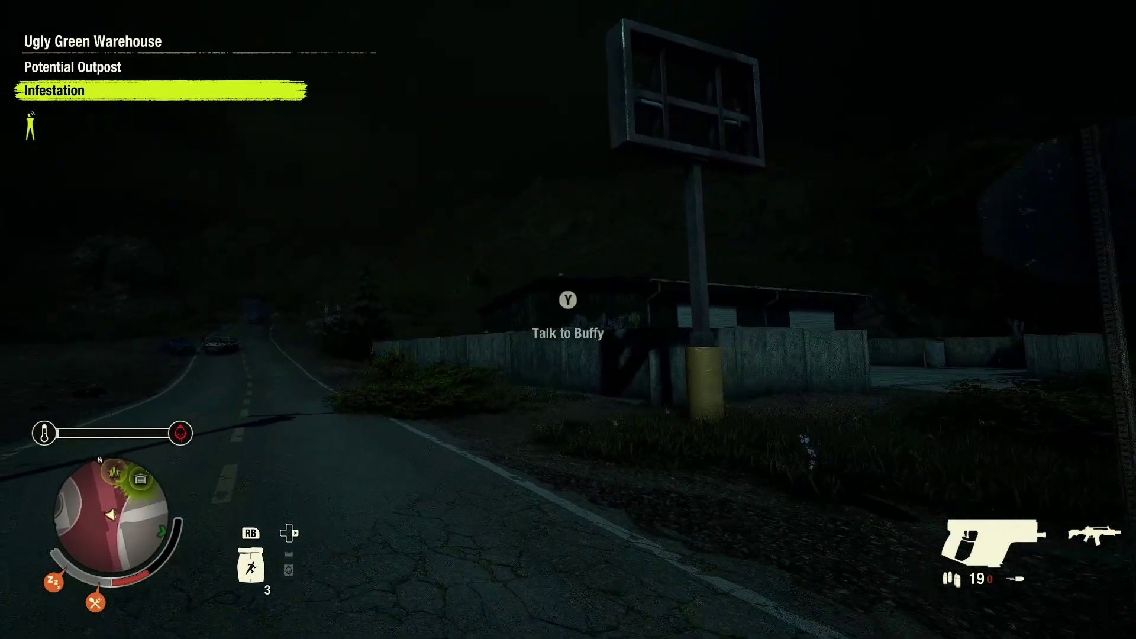
- Walk the survivor from the road past the billboard pole to the concrete wall of the Ugly Green Warehouse
{"action": "key", "text": "w"}
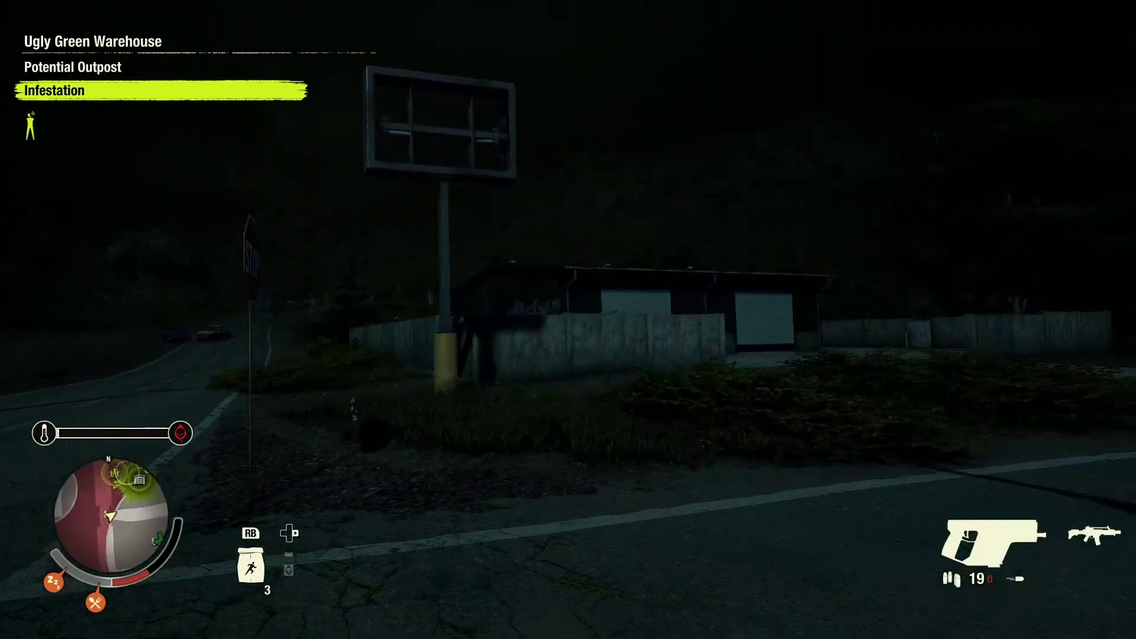
{"action": "key", "text": "w"}
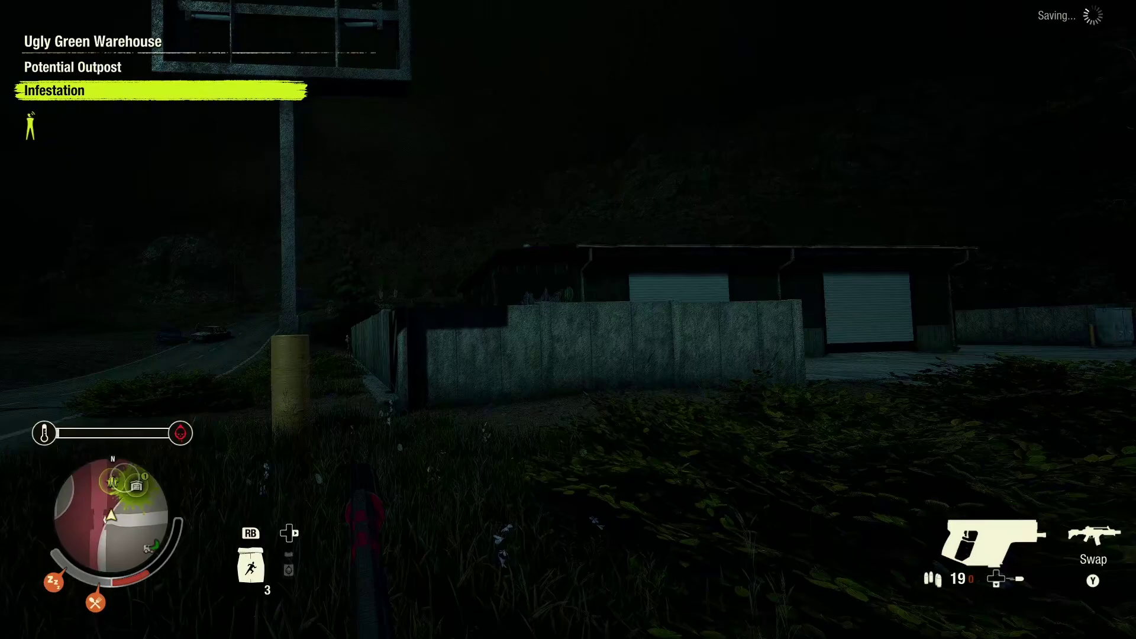
{"action": "key", "text": "w"}
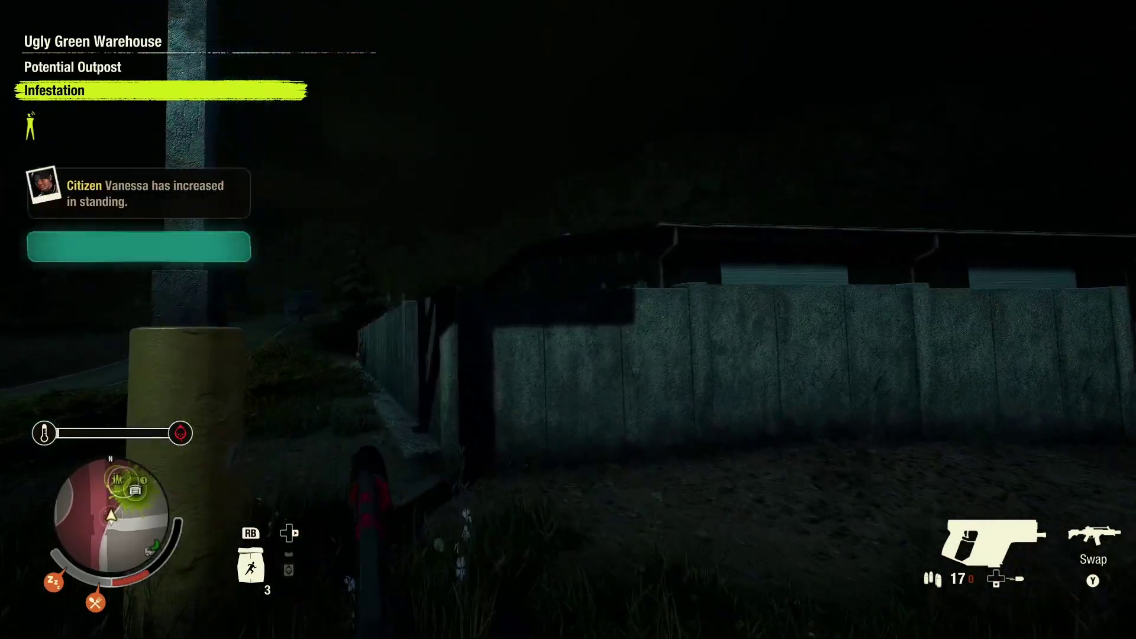
{"action": "key", "text": "w"}
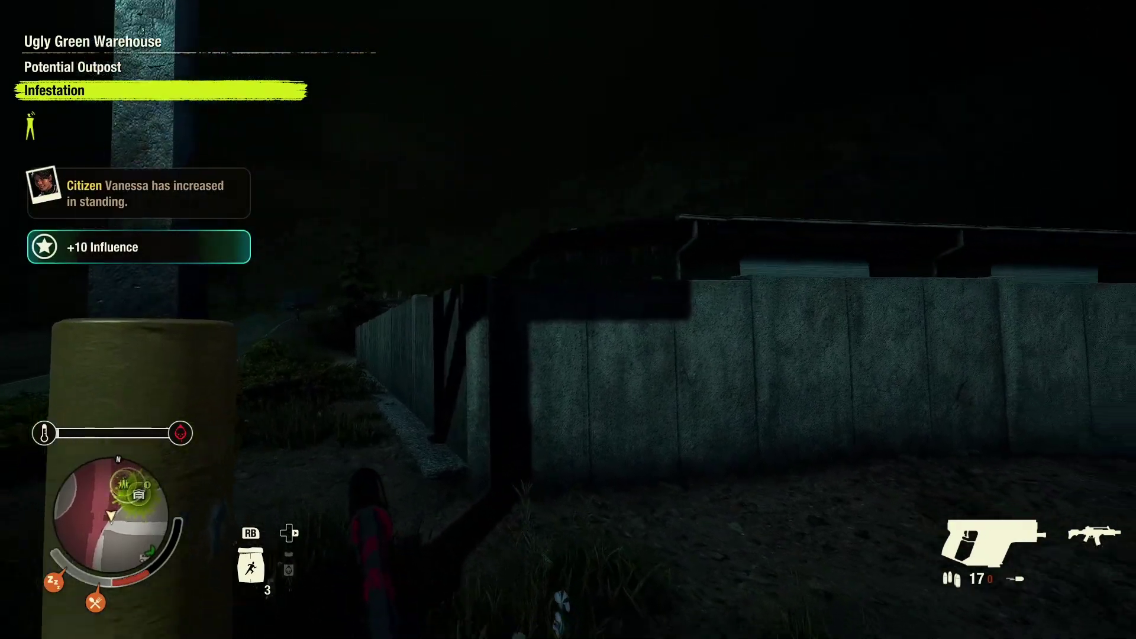
- Leave the warehouse and cross the road and paved lot, passing the parked pickup, to the fenced red Lundegaard Lumber building
{"action": "key", "text": "w"}
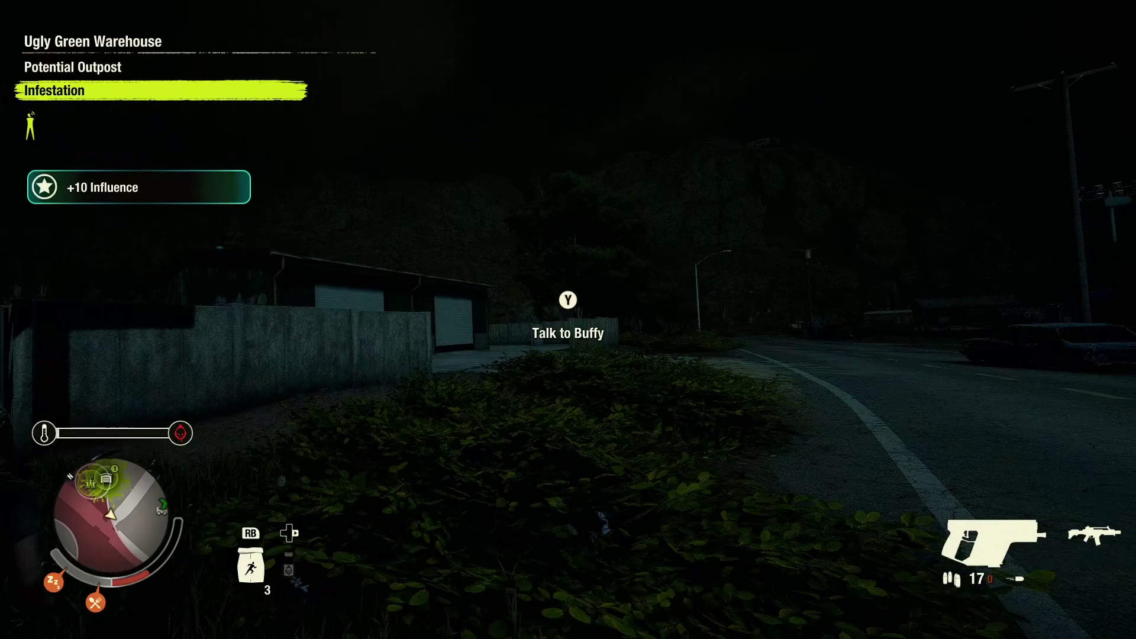
{"action": "key", "text": "w"}
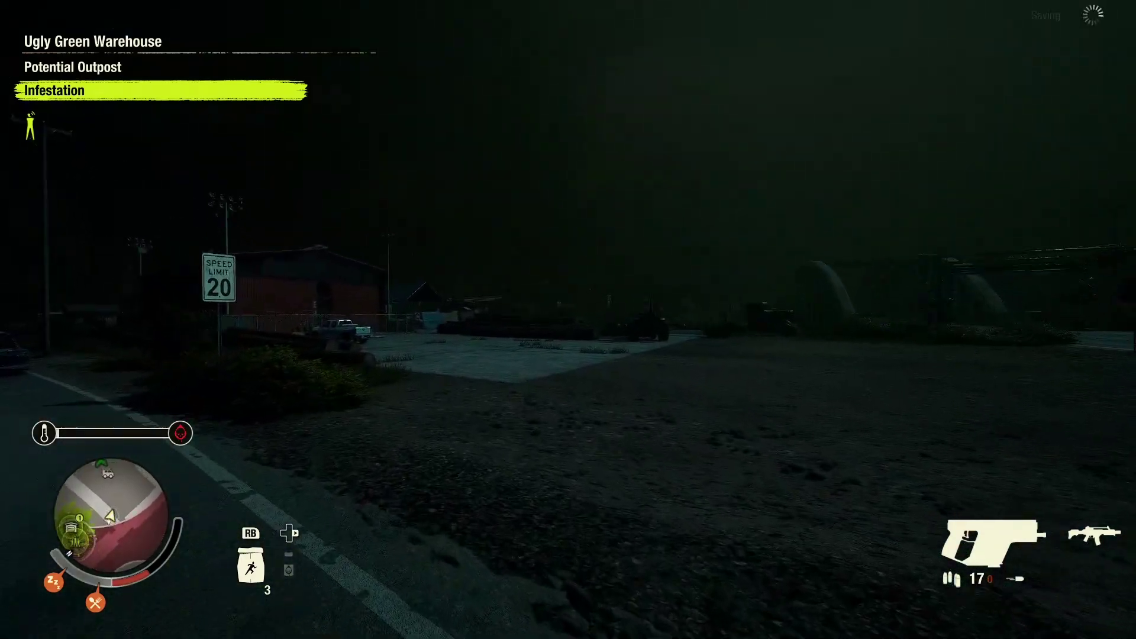
{"action": "key", "text": "w"}
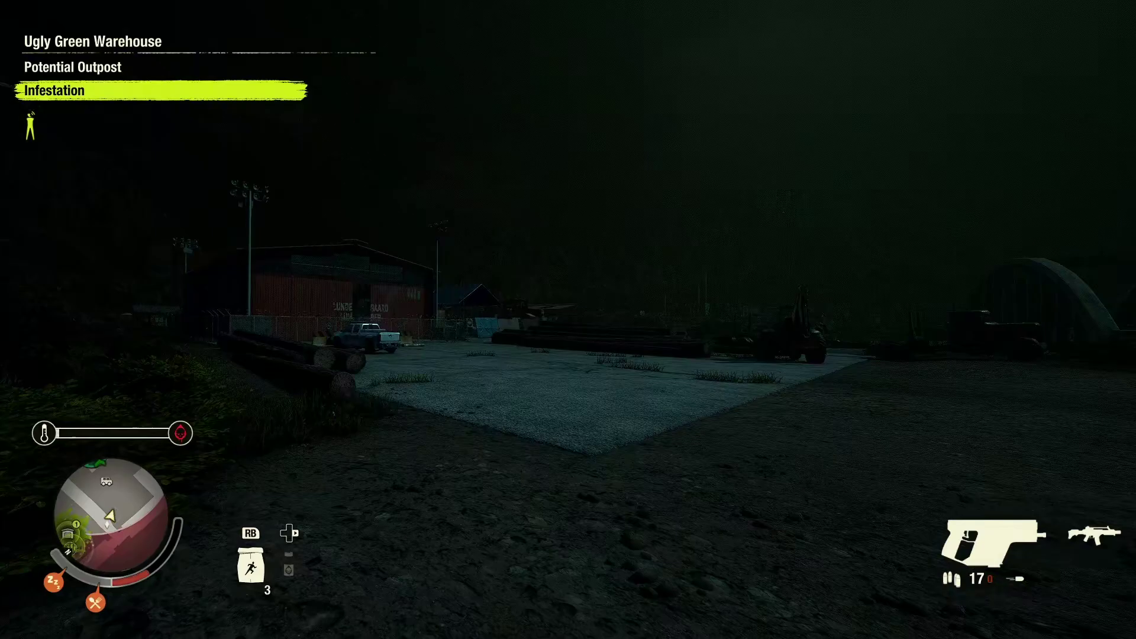
{"action": "key", "text": "w"}
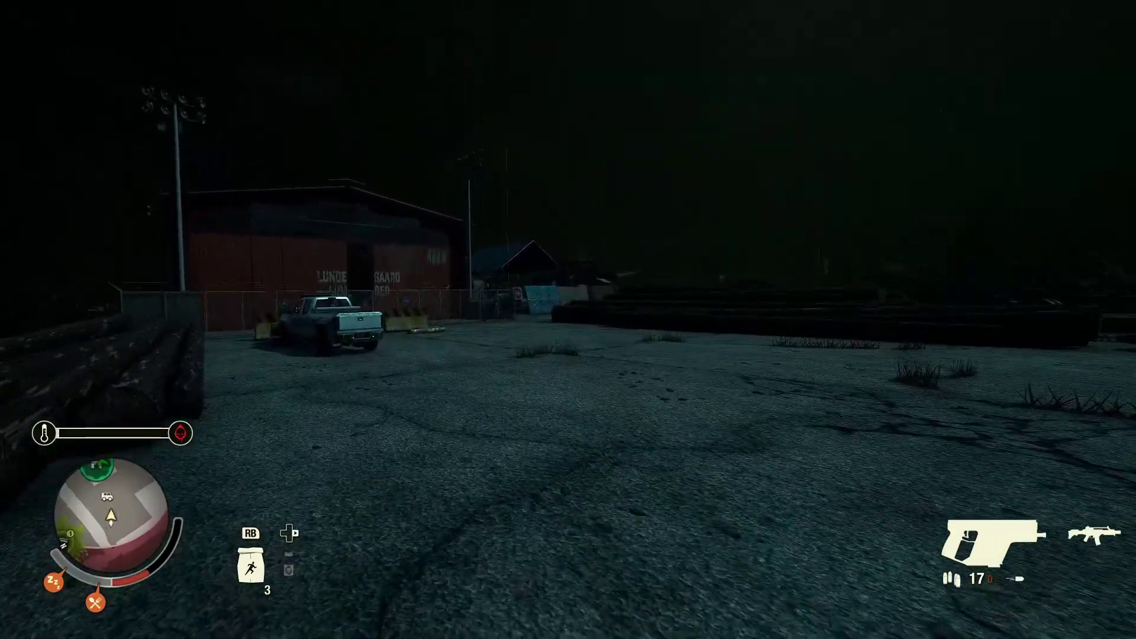
{"action": "key", "text": "w"}
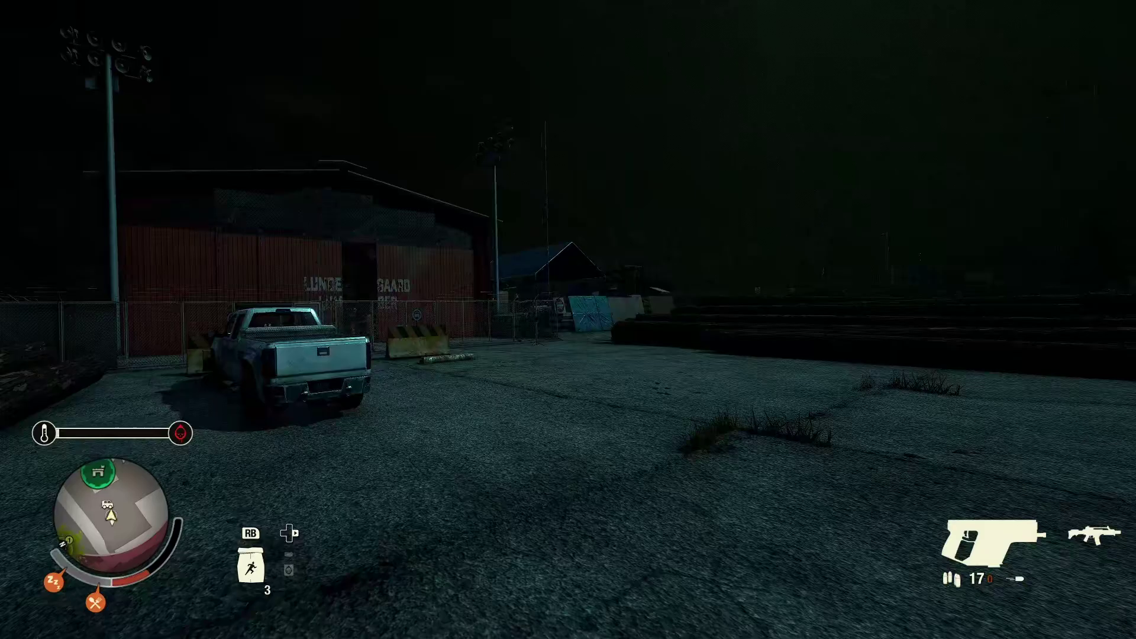
{"action": "key", "text": "w"}
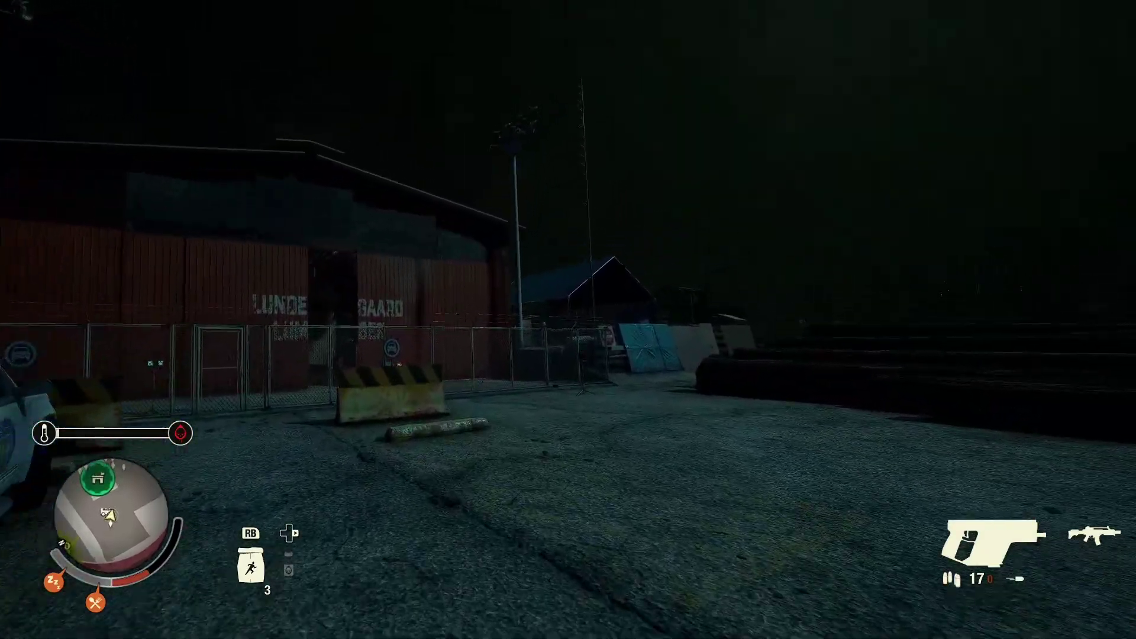